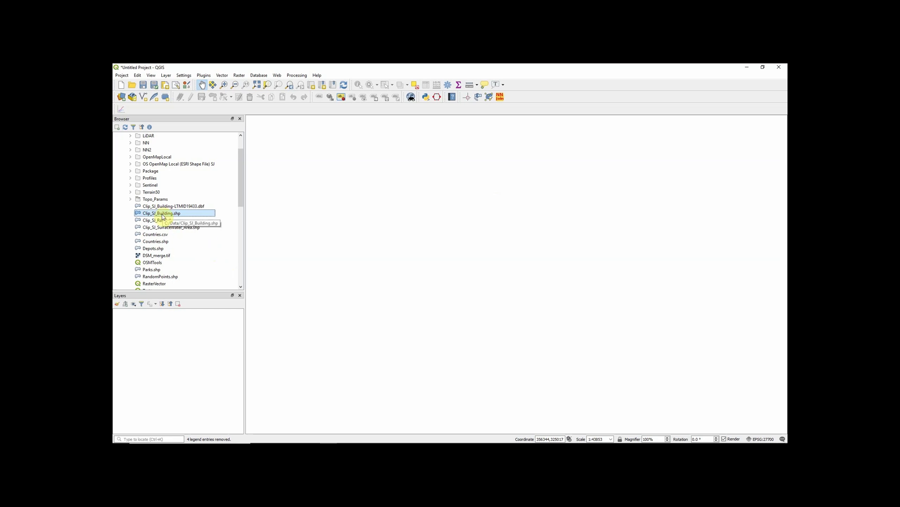
Step: Add Clip_SJ_Building, Clip_SJ_Road and RandomPoints to the map and zoom in on them
mouse_move(163, 217)
left_mouse_down()
mouse_move(396, 225)
mouse_move(390, 219)
left_mouse_up()
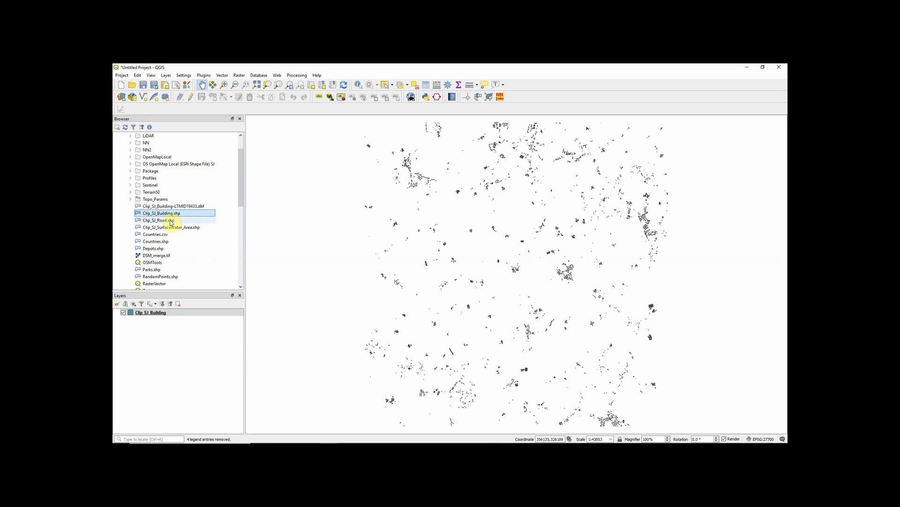
left_click_drag(169, 220, 495, 243)
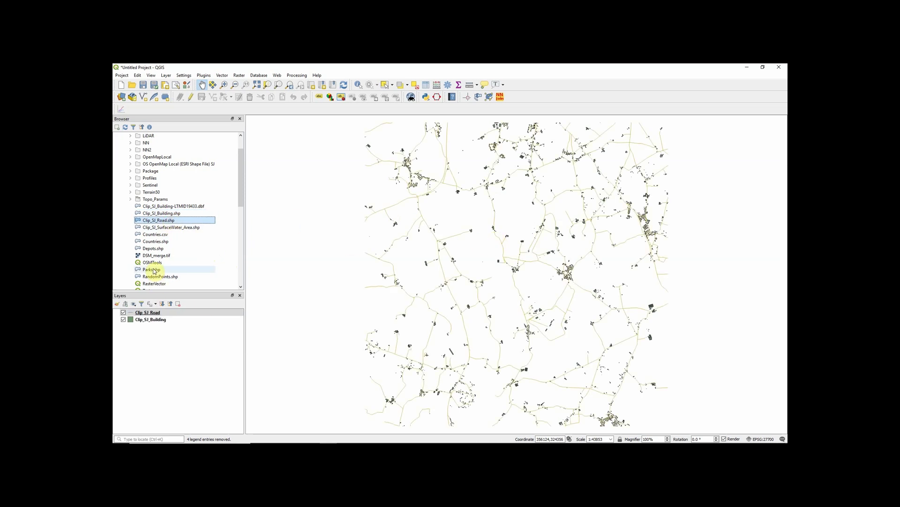
scroll(161, 256, "down", 1)
left_click_drag(159, 255, 377, 271)
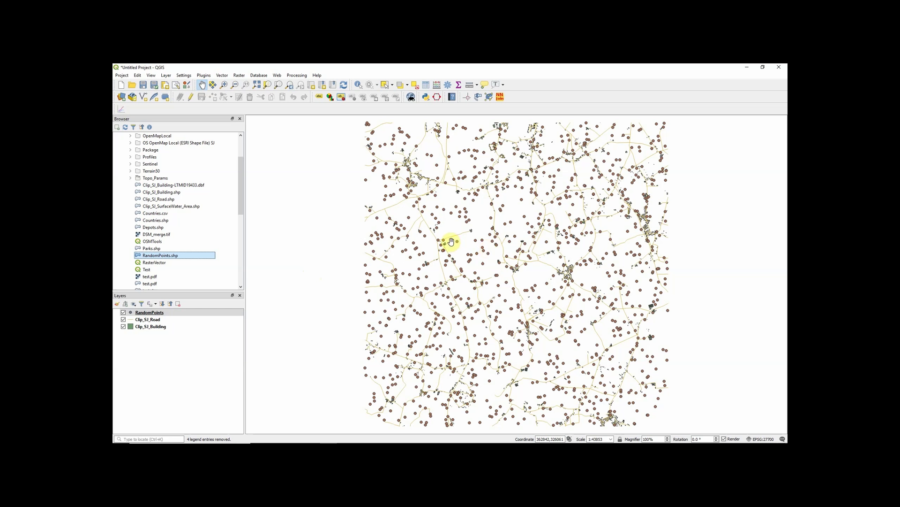
scroll(451, 241, "up", 2)
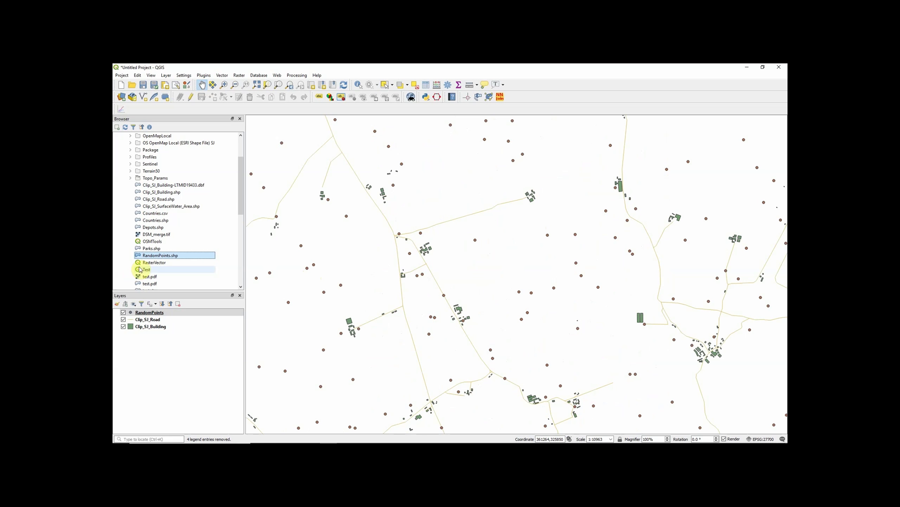
left_click(153, 314)
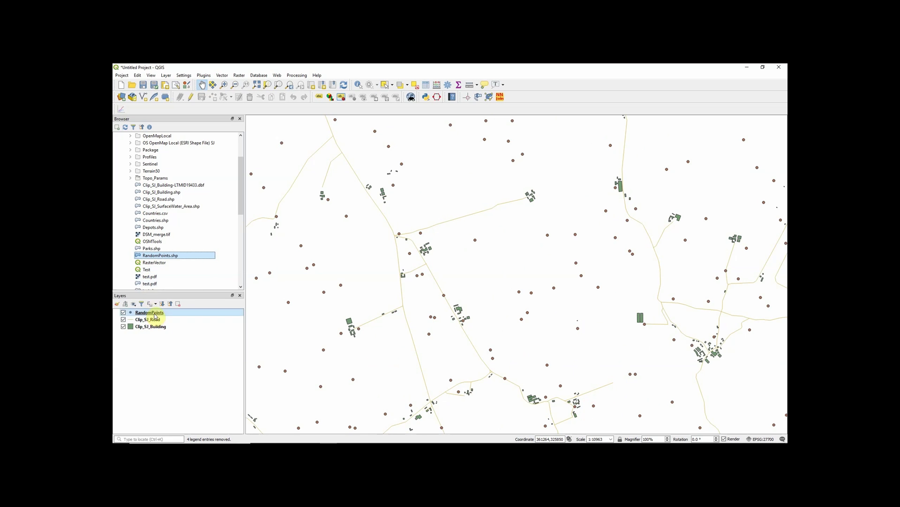
right_click(154, 319)
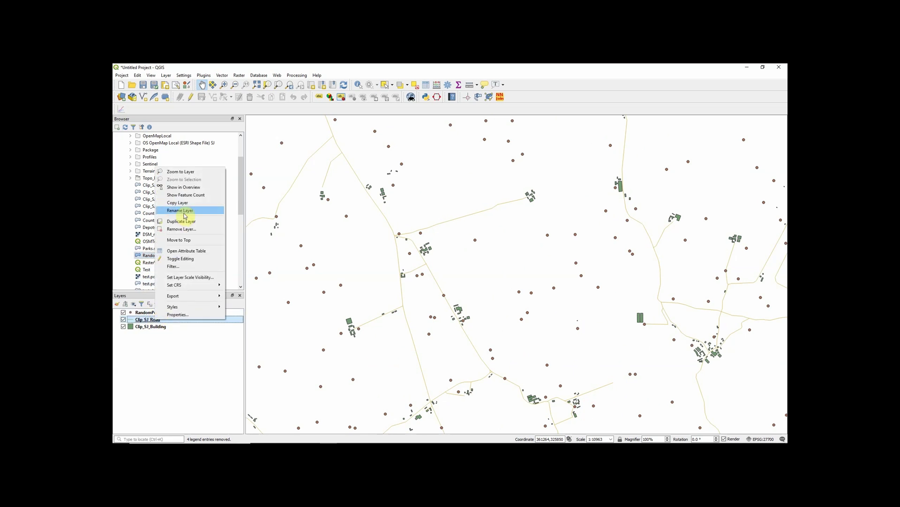
left_click(190, 251)
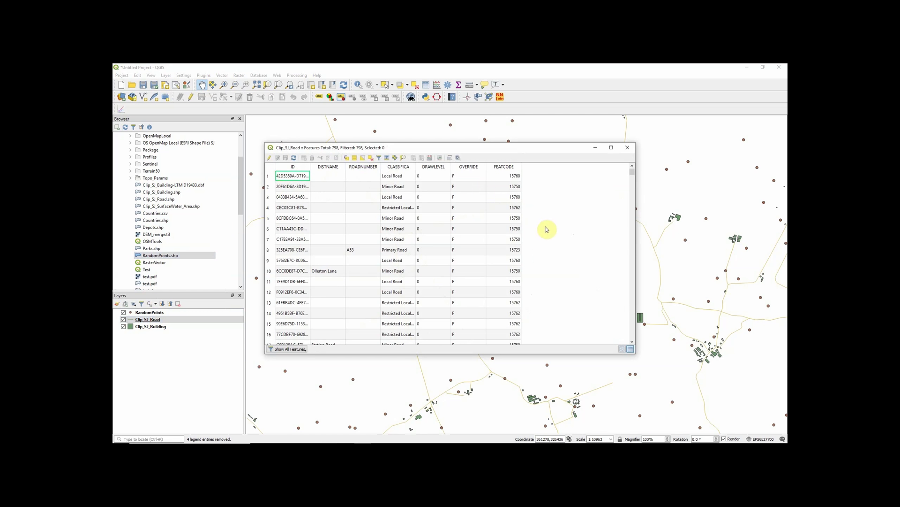
left_click(627, 147)
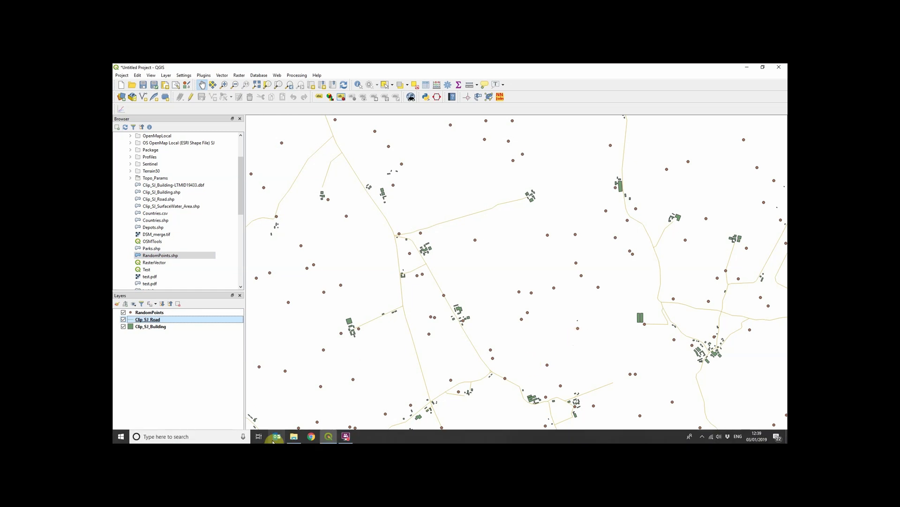
Step: Bring up C:\Data\Buildings in File Explorer and select Buildings.shp with .shx, then Buildings.dbf
left_click(293, 438)
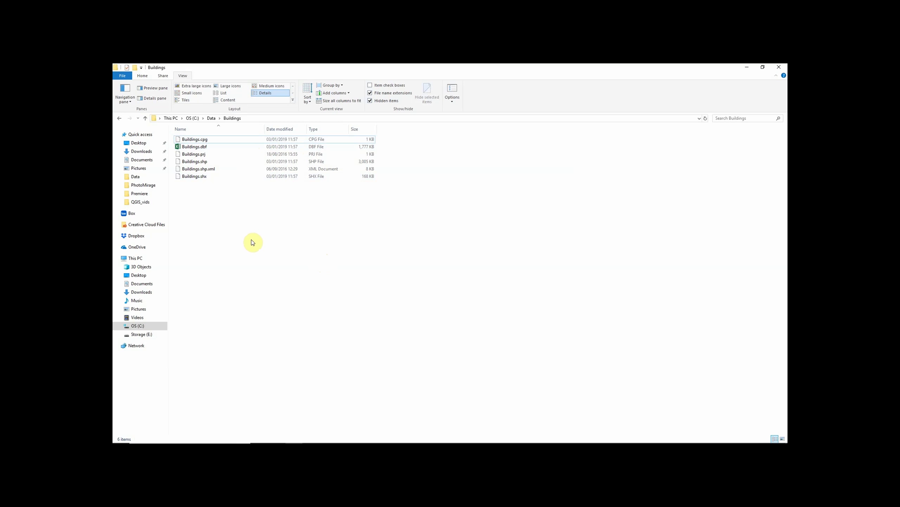
left_click(205, 163)
left_click(207, 177, "ctrl")
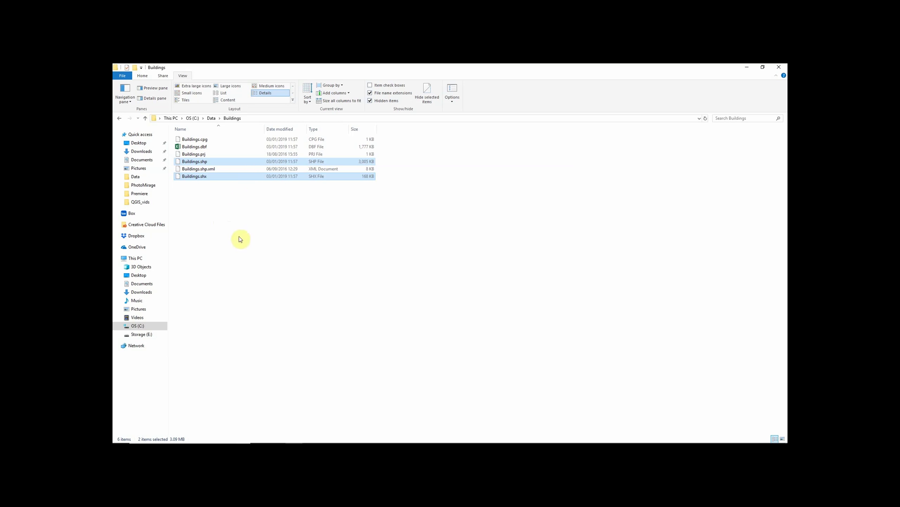
left_click(194, 146)
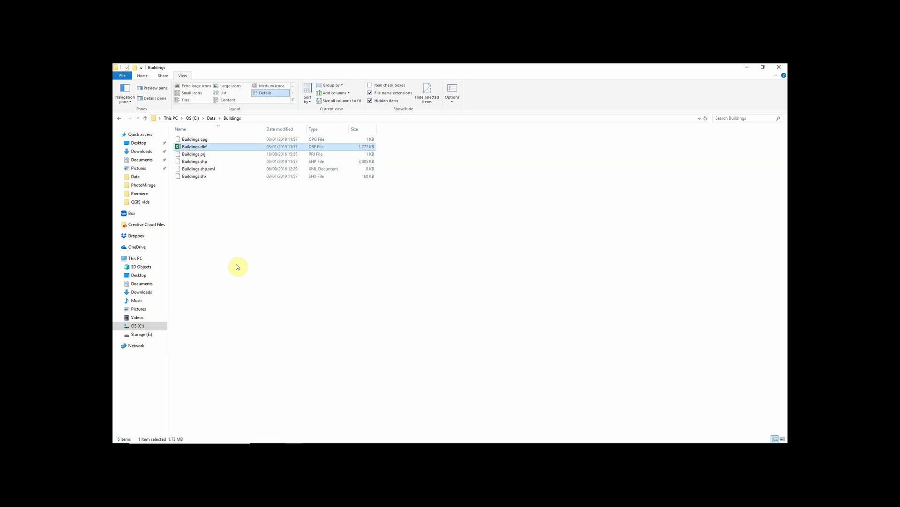
Step: Open Buildings.dbf in Excel, autofit column B to show FeatCode, then close the spreadsheet
double_click(200, 148)
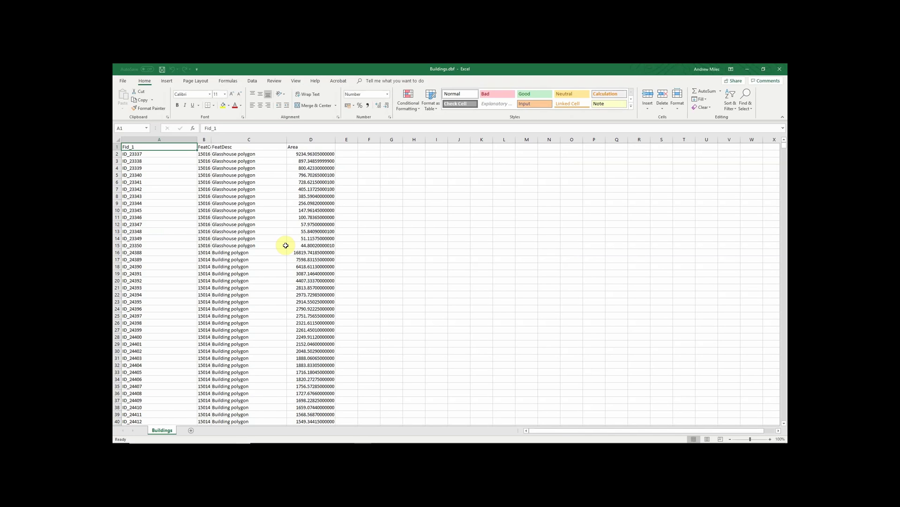
double_click(211, 140)
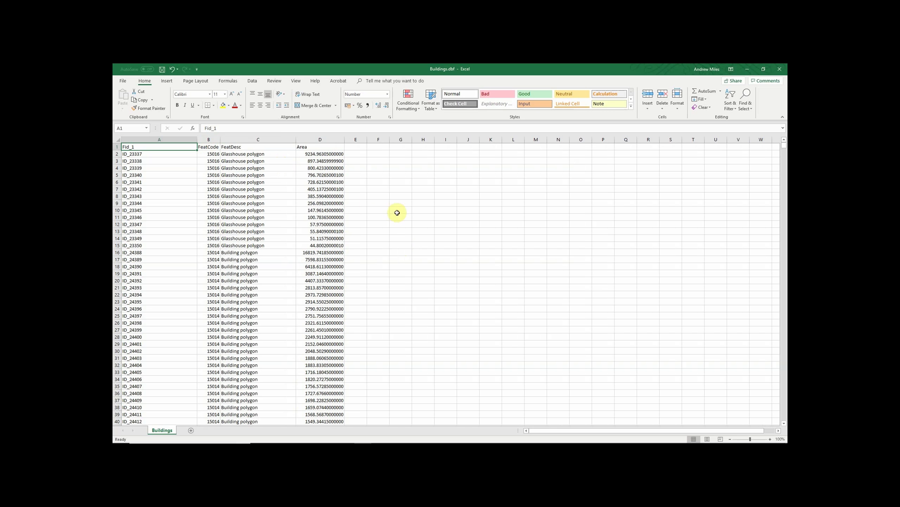
left_click(780, 71)
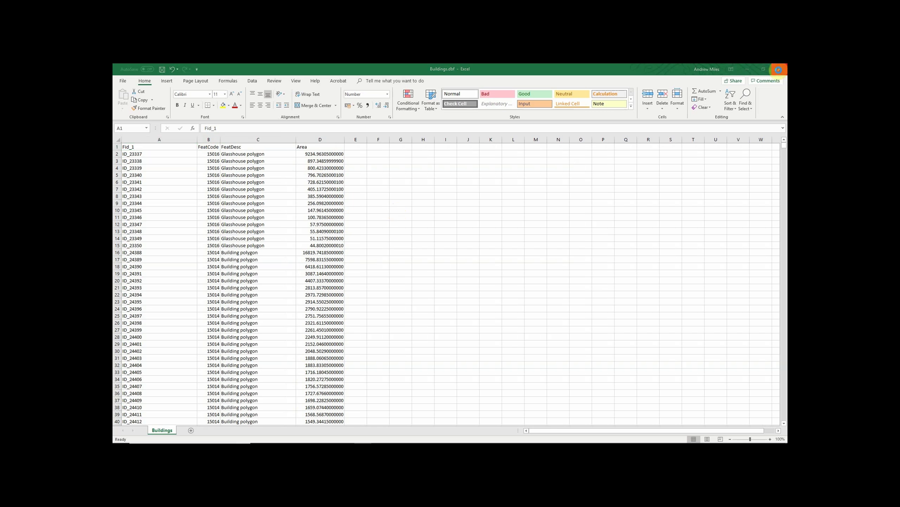
Step: Close Excel without saving, then view Buildings.prj's British_National_Grid text in WordPad and close it
left_click(442, 267)
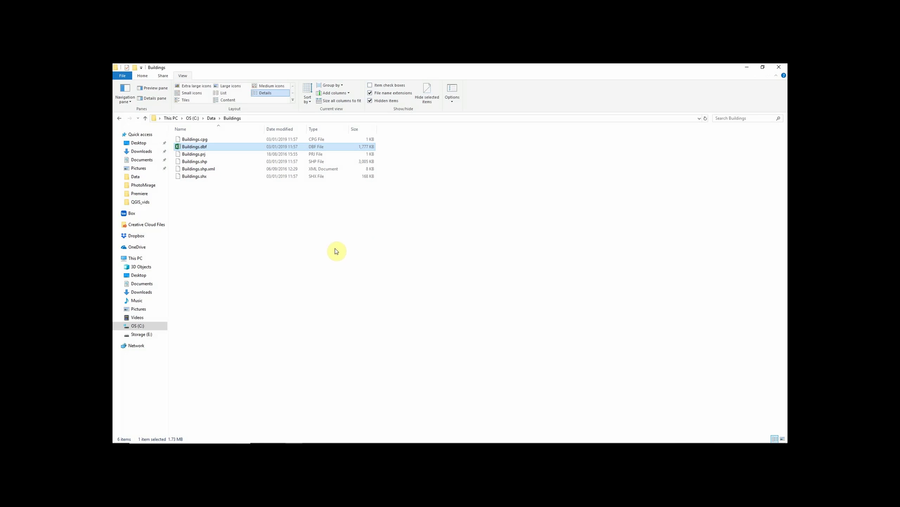
left_click(193, 155)
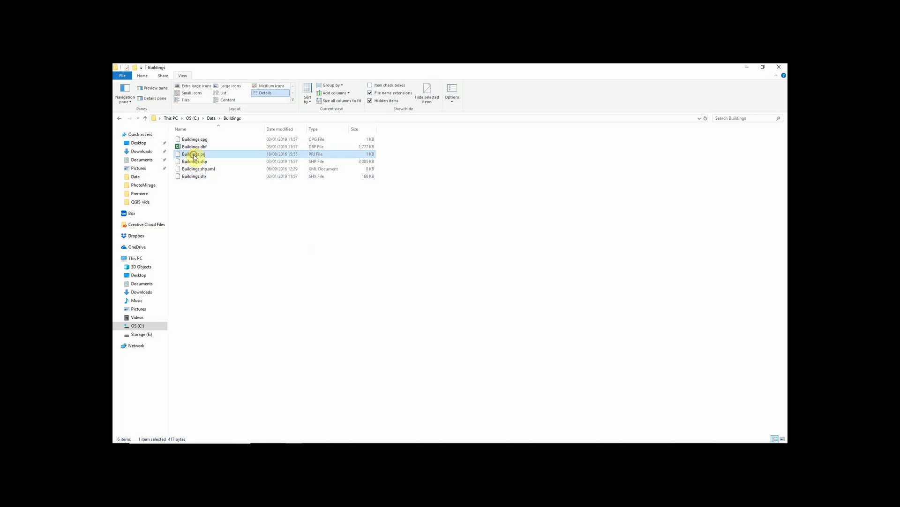
right_click(195, 157)
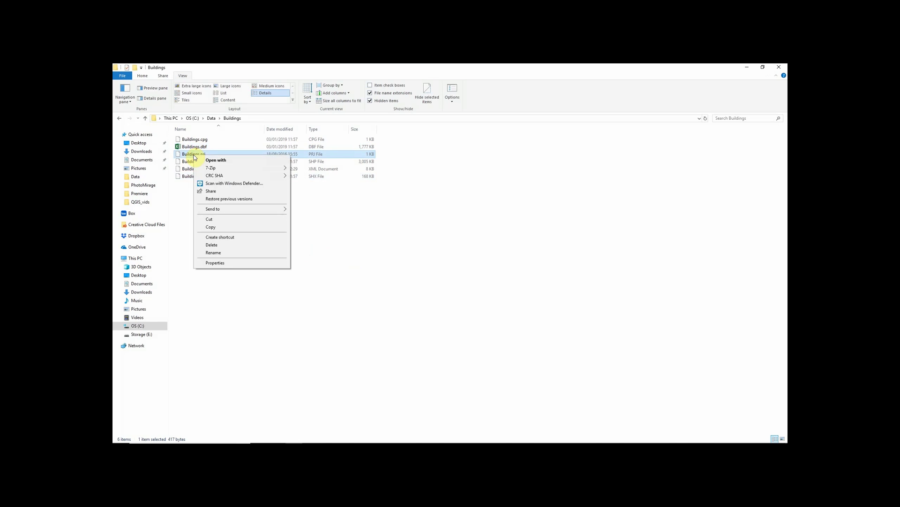
left_click(218, 161)
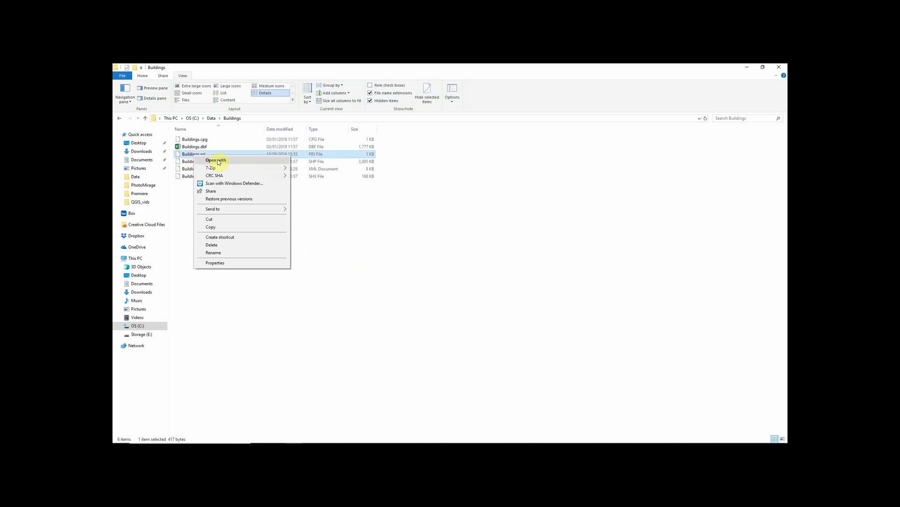
left_click(418, 196)
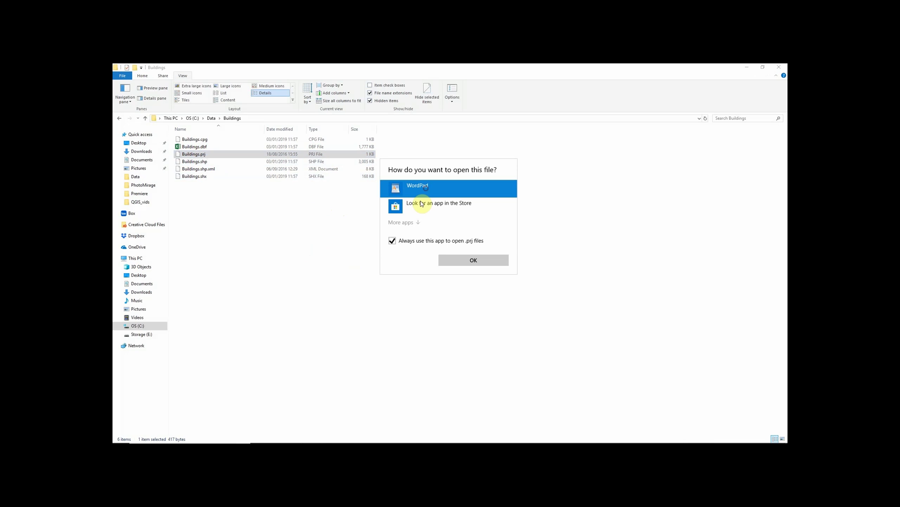
left_click(392, 241)
left_click(457, 258)
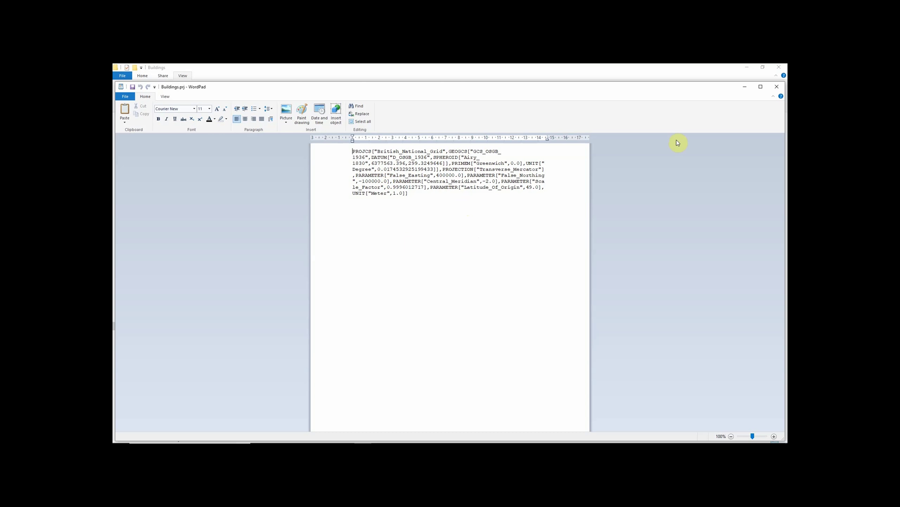
left_click(777, 86)
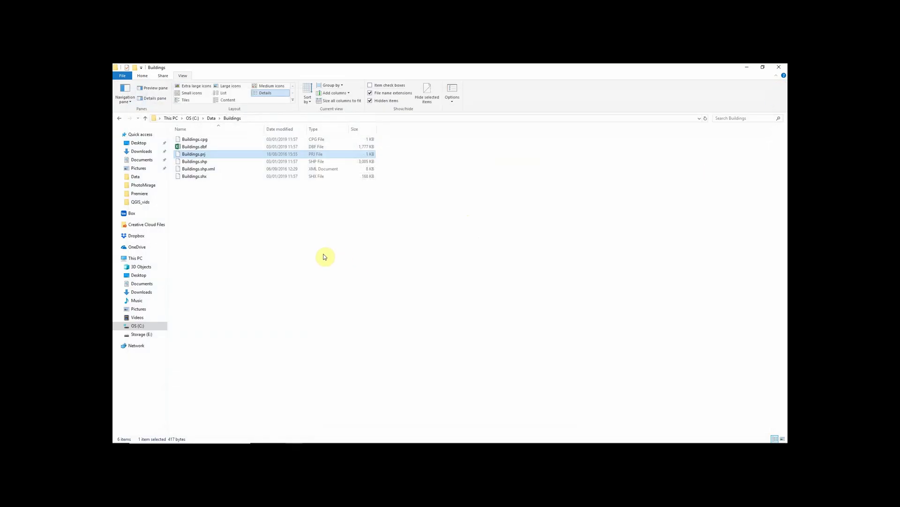
left_click(197, 141)
right_click(197, 141)
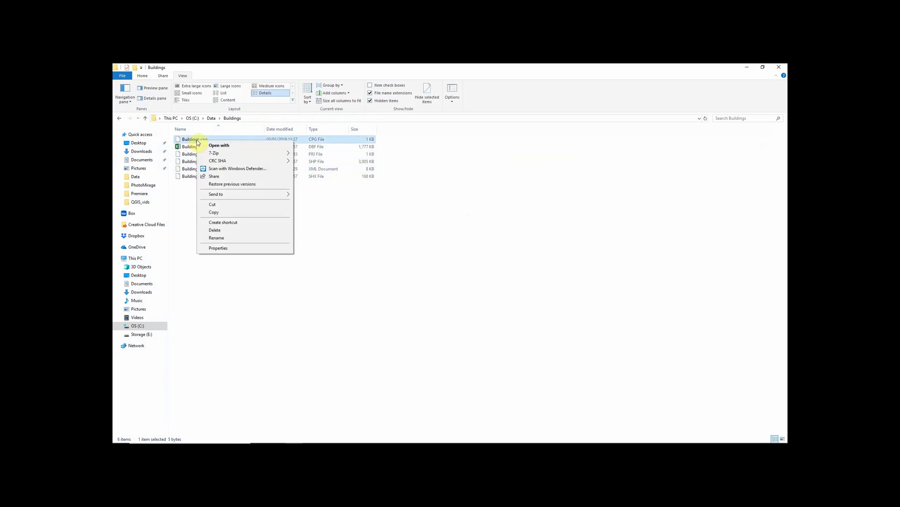
left_click(236, 148)
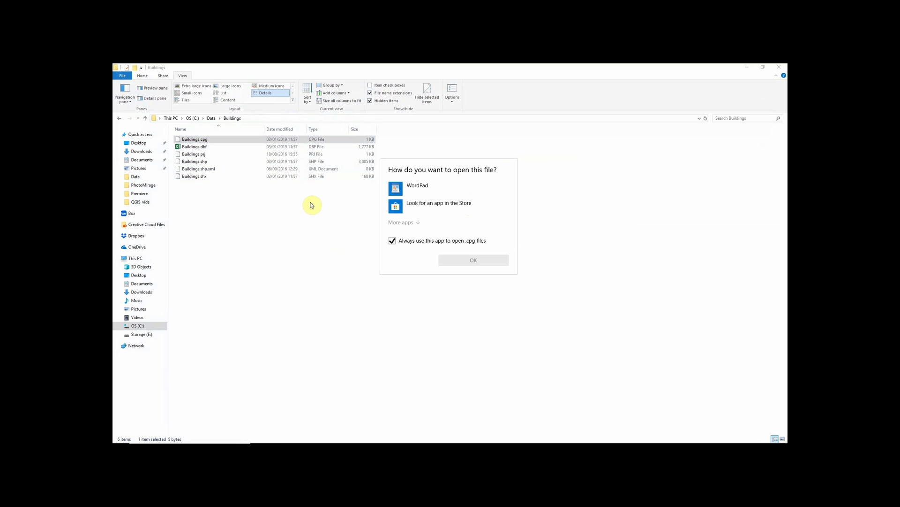
left_click(412, 188)
left_click(392, 240)
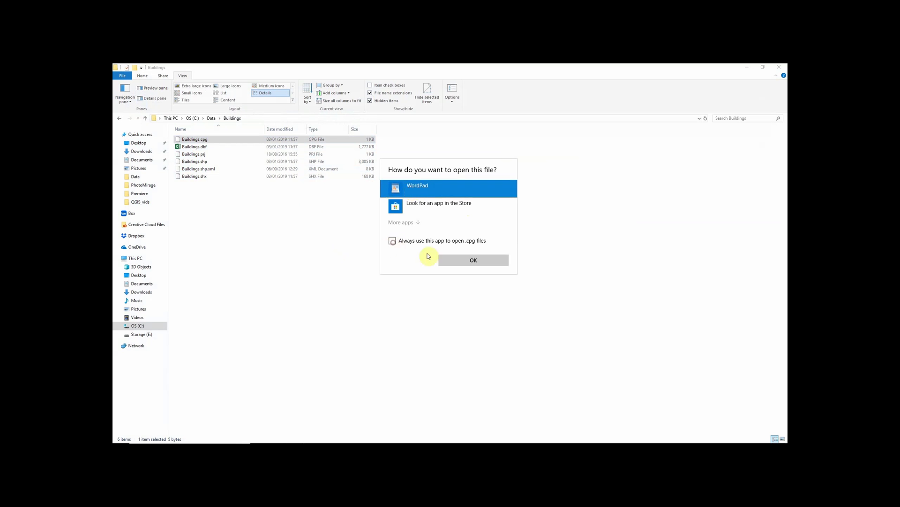
left_click(462, 260)
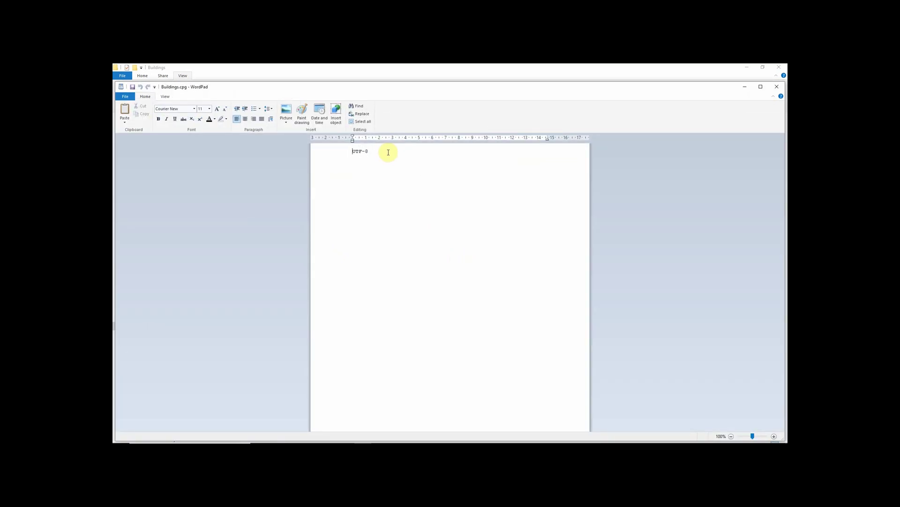
left_click(777, 87)
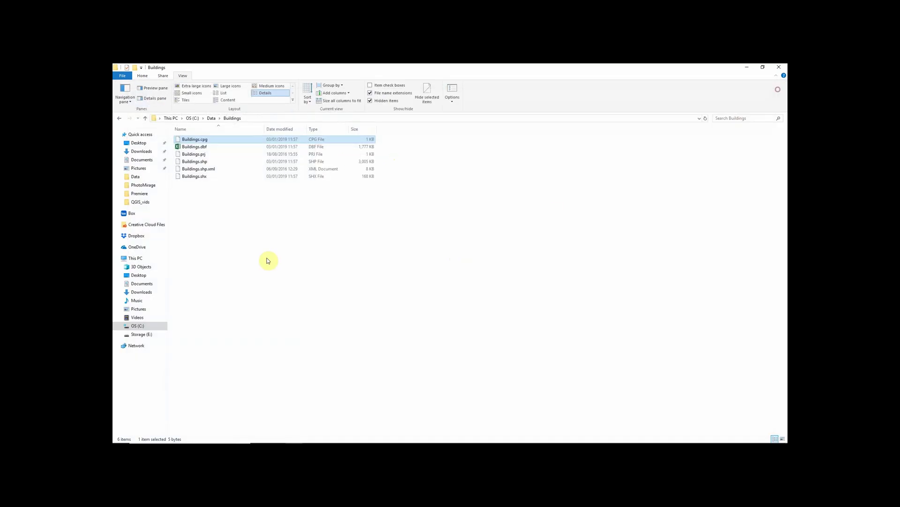
Step: Open Buildings.shp.xml in Internet Explorer, scroll through its field and projection metadata, then close it
right_click(205, 171)
left_click(237, 175)
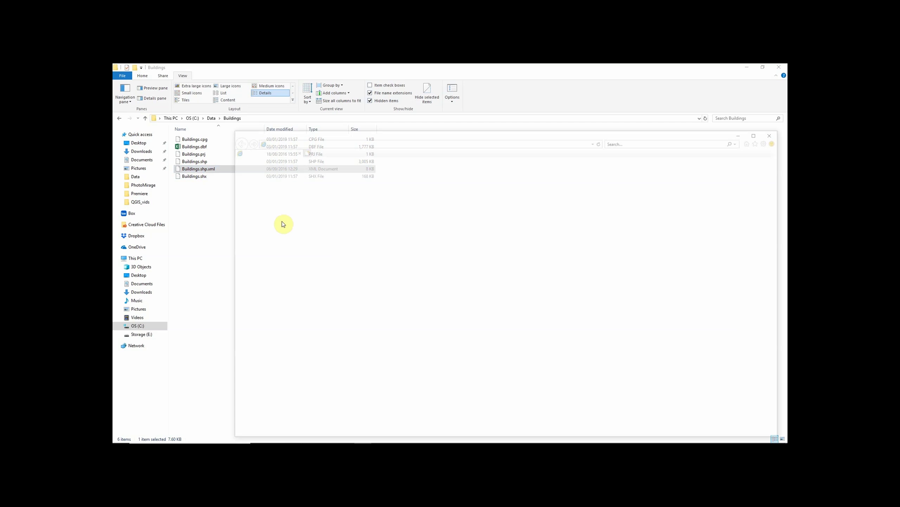
left_click_drag(401, 133, 357, 70)
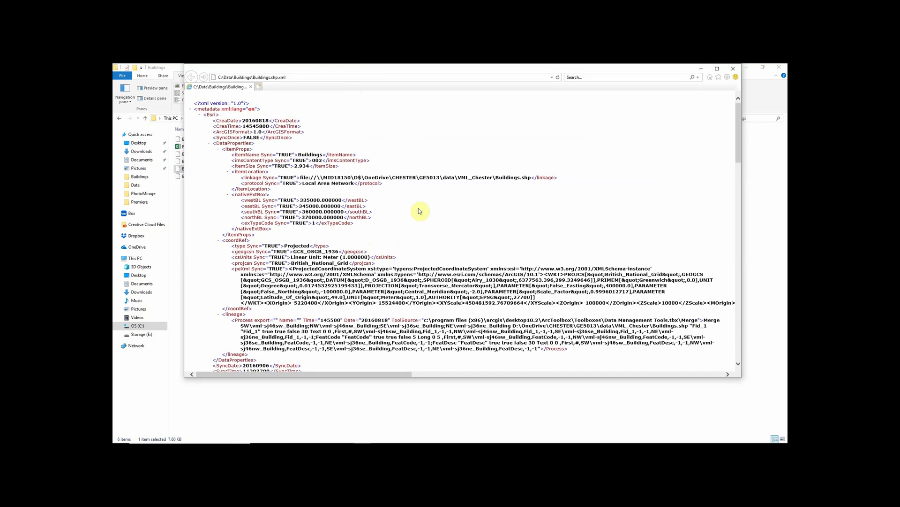
scroll(299, 170, "down", 3)
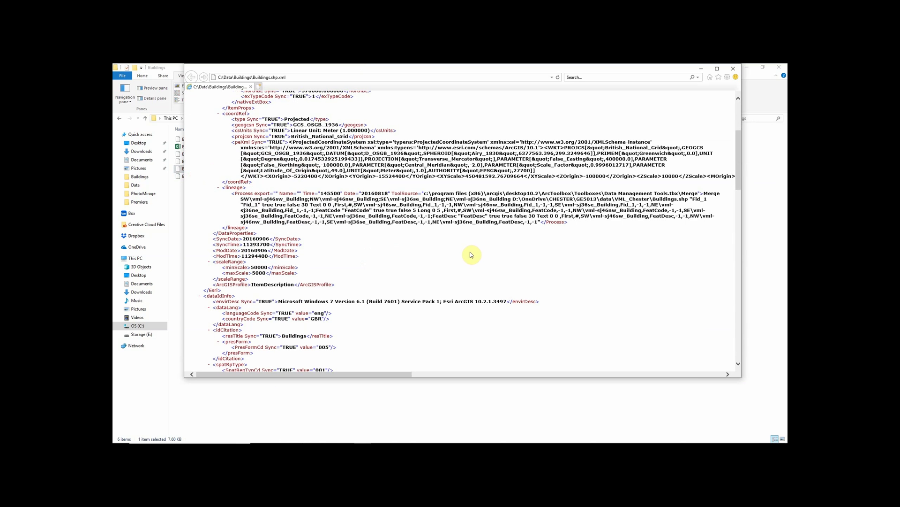
scroll(472, 254, "down", 12)
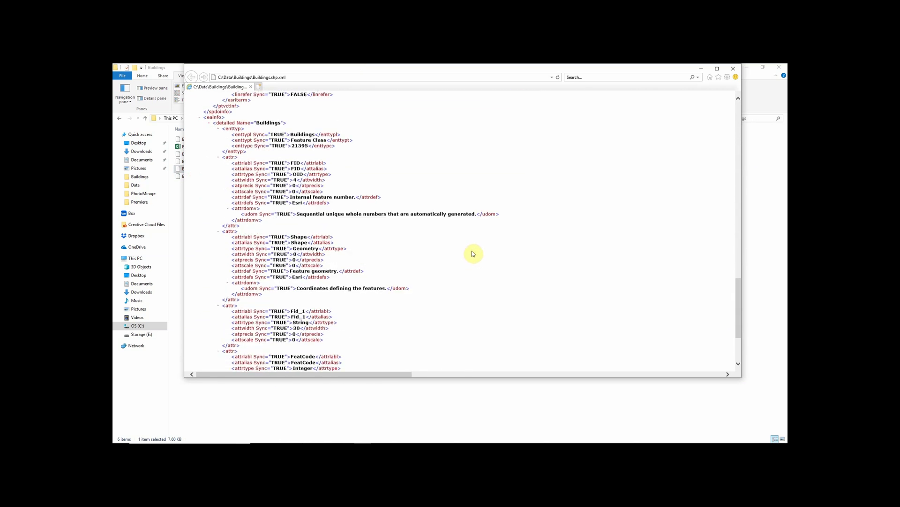
scroll(472, 253, "down", 3)
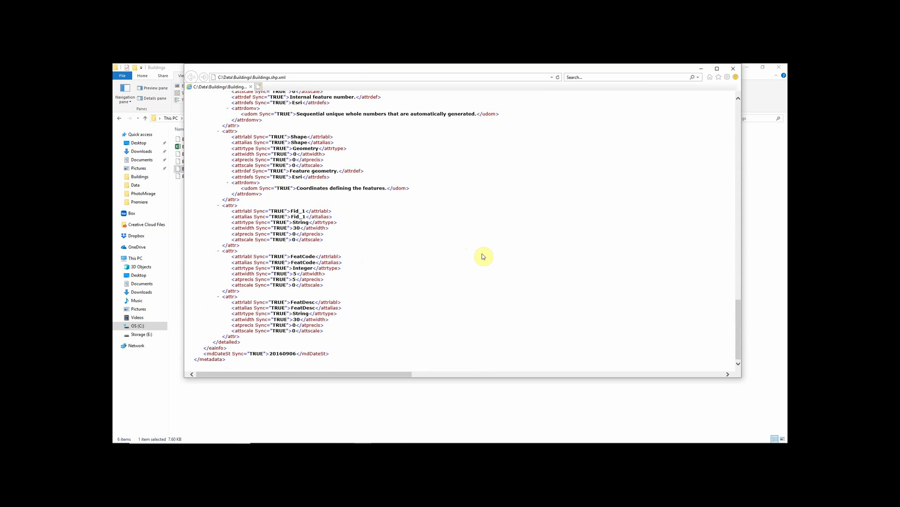
scroll(483, 256, "up", 12)
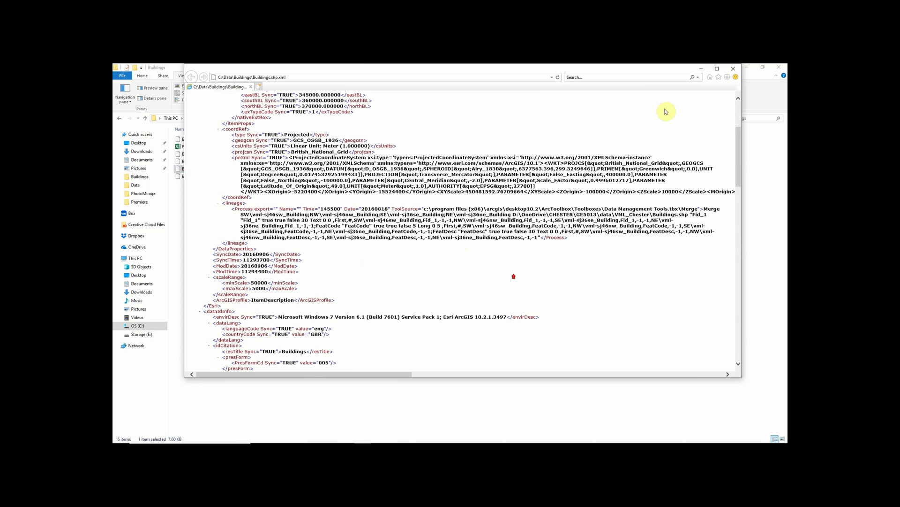
left_click(734, 69)
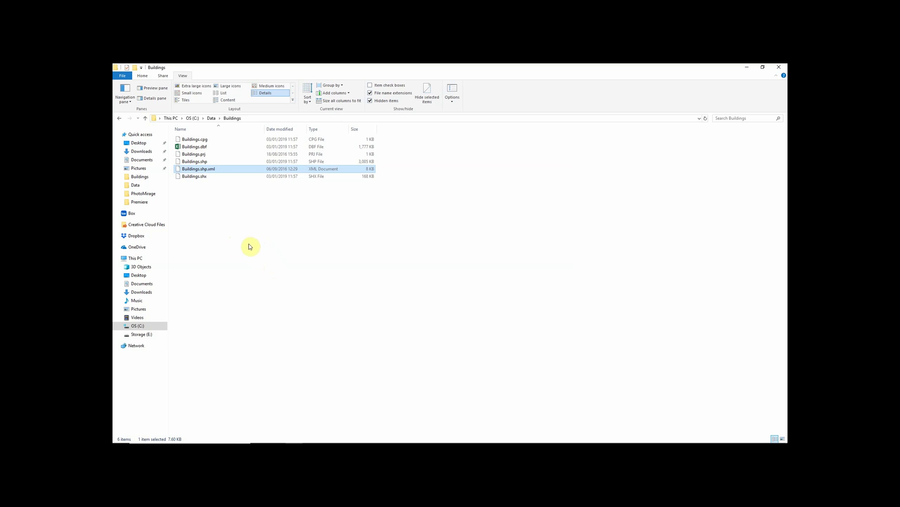
Step: Select Buildings.shp, then add Buildings.shx, Buildings.prj and Buildings.dbf to the selection
left_click(194, 162)
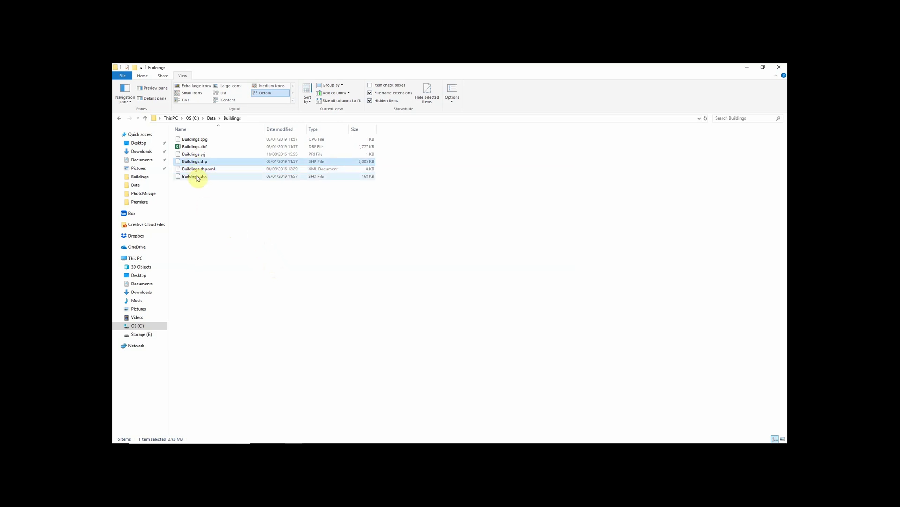
left_click(197, 178, "ctrl")
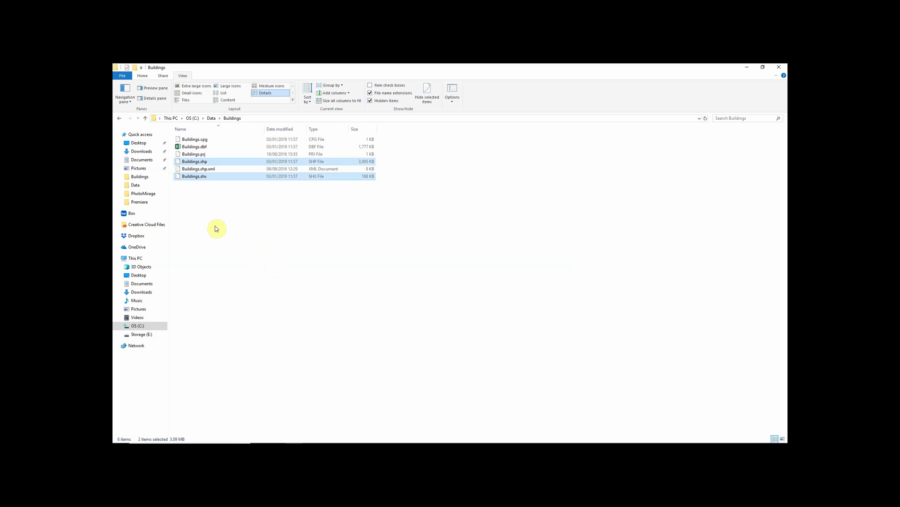
left_click(199, 155, "ctrl")
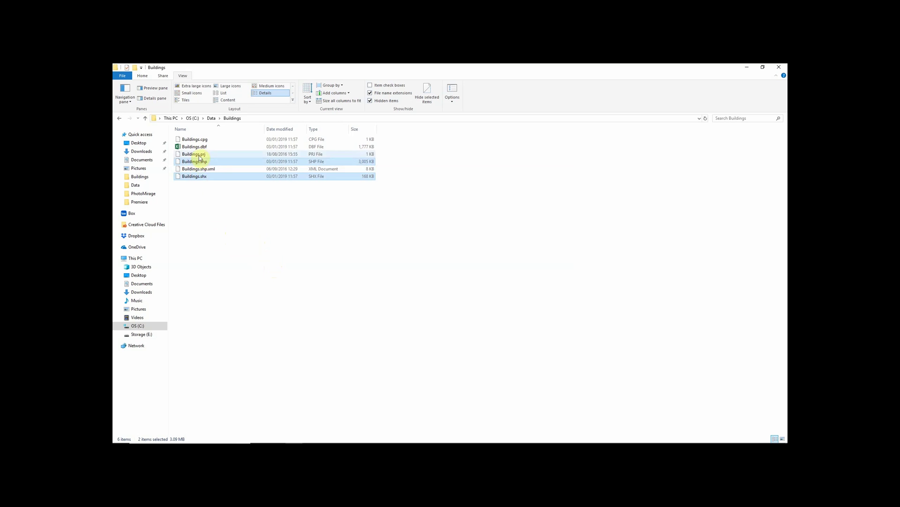
left_click(201, 148, "ctrl")
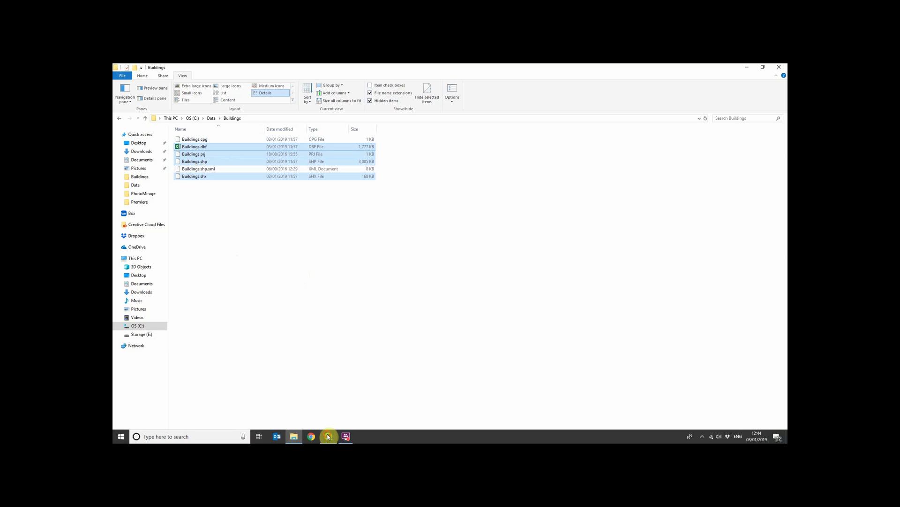
Step: Add Buildings.shp from the QGIS Browser to the map and zoom to the Buildings layer
left_click(329, 436)
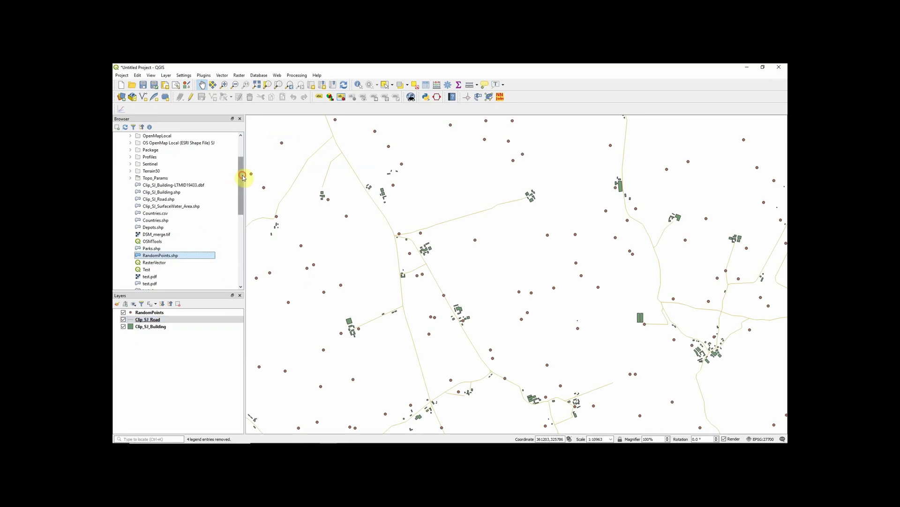
left_click_drag(241, 177, 228, 142)
left_click(170, 156)
left_click_drag(172, 157, 359, 238)
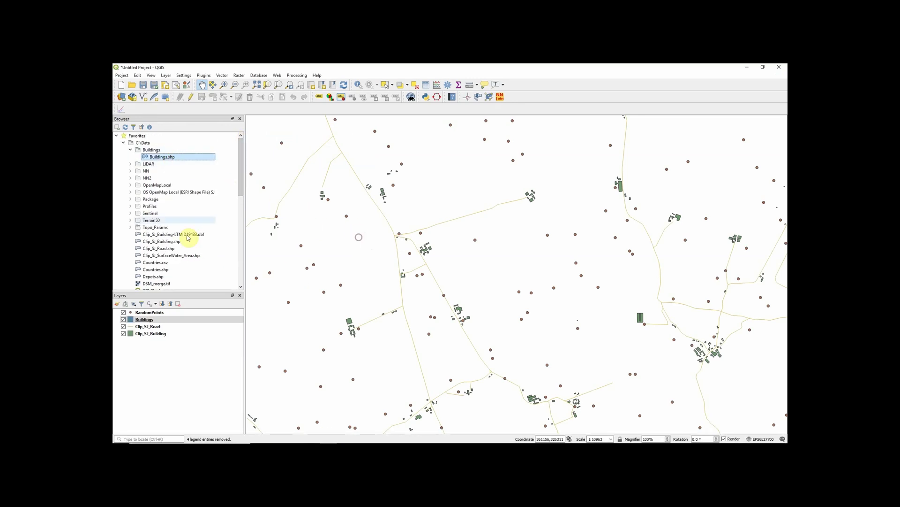
right_click(144, 322)
left_click(171, 174)
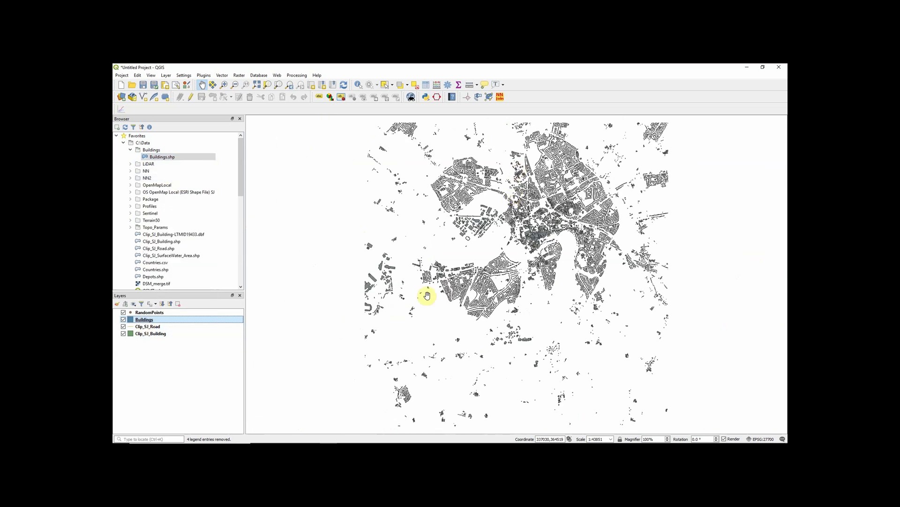
right_click(151, 320)
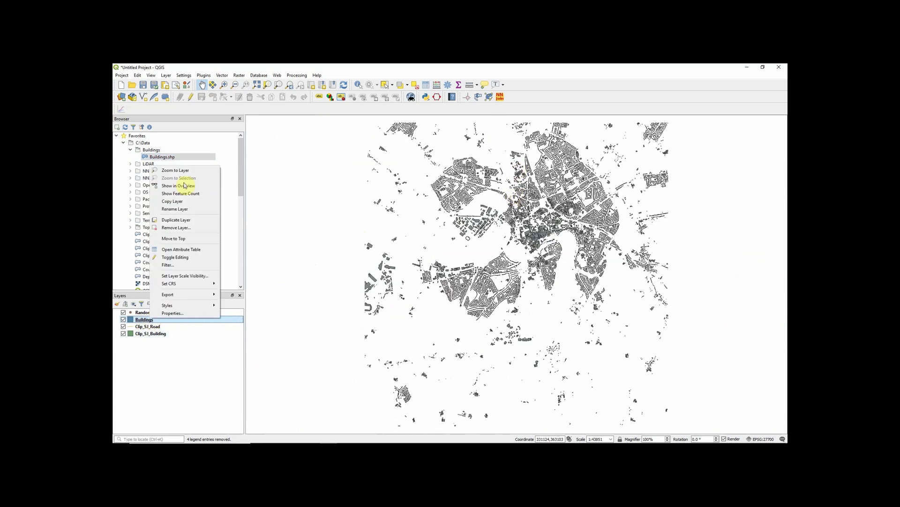
Step: Check the Buildings attribute table, then remove all four layers from the project
left_click(192, 253)
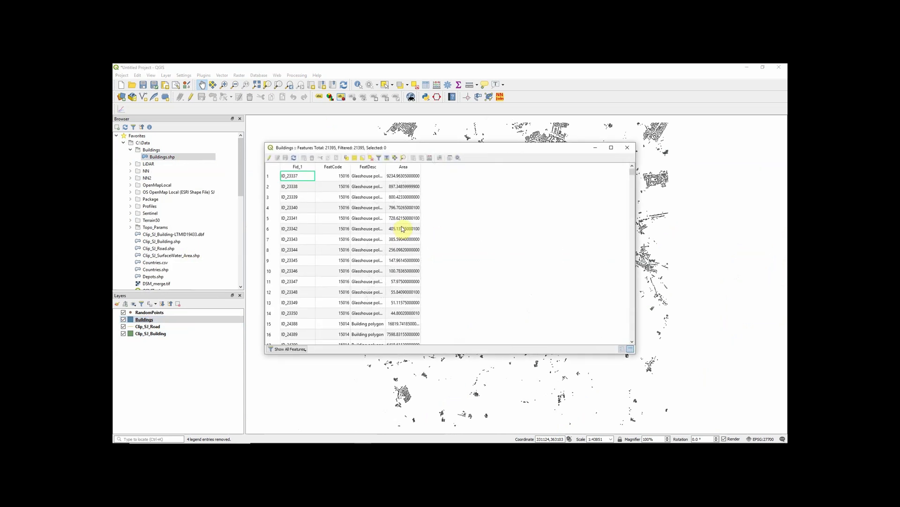
left_click(627, 148)
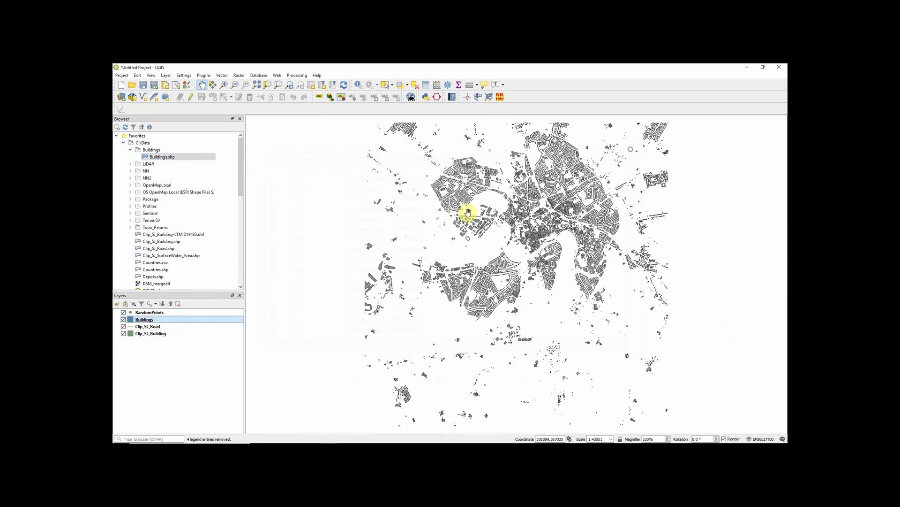
left_click(148, 313)
left_click(150, 333, "shift")
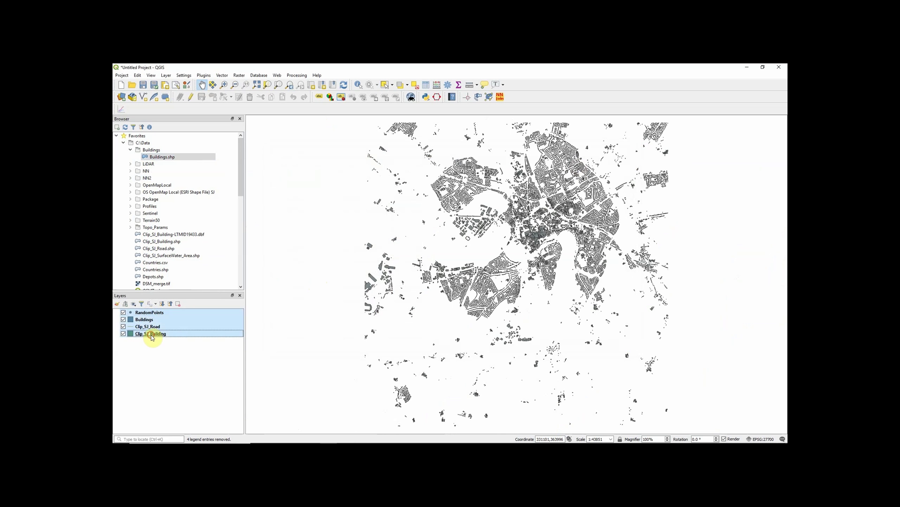
right_click(151, 334)
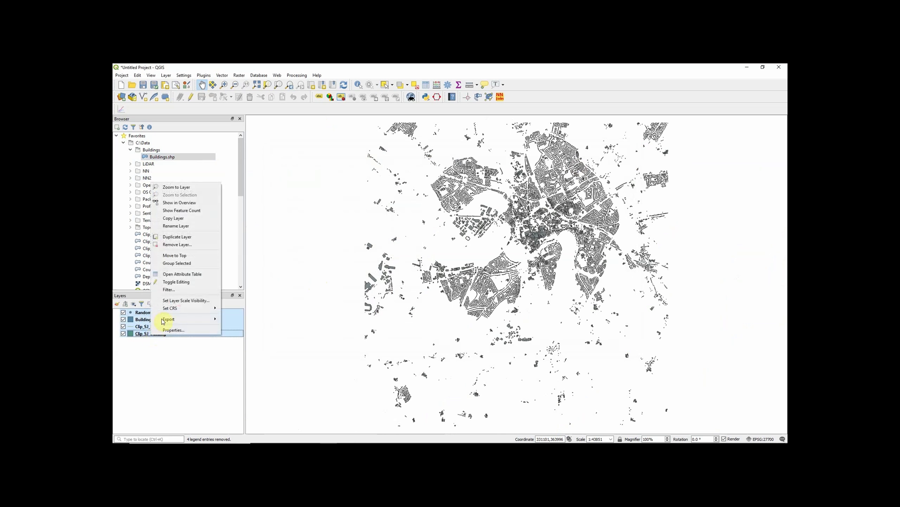
left_click(184, 244)
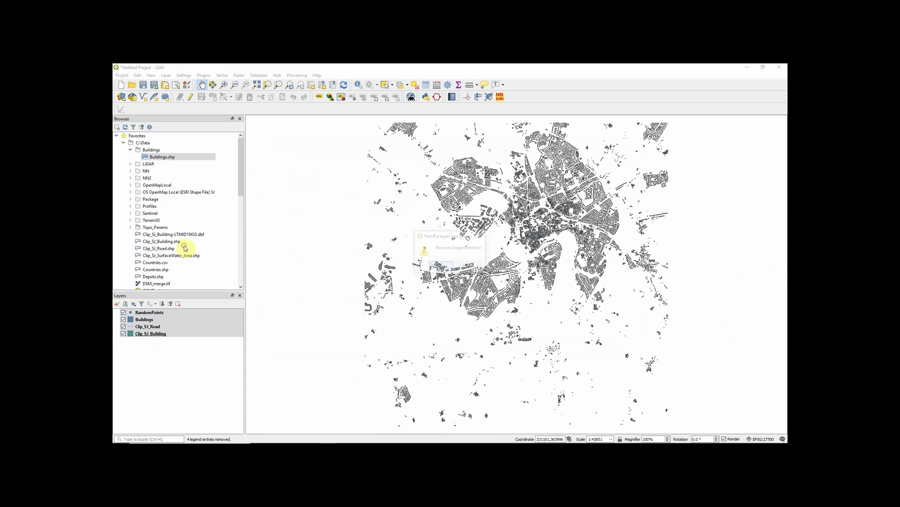
Step: Confirm the layer removal, then delete Buildings.cpg and Buildings.shp.xml from the Buildings folder
left_click(441, 265)
left_click(296, 436)
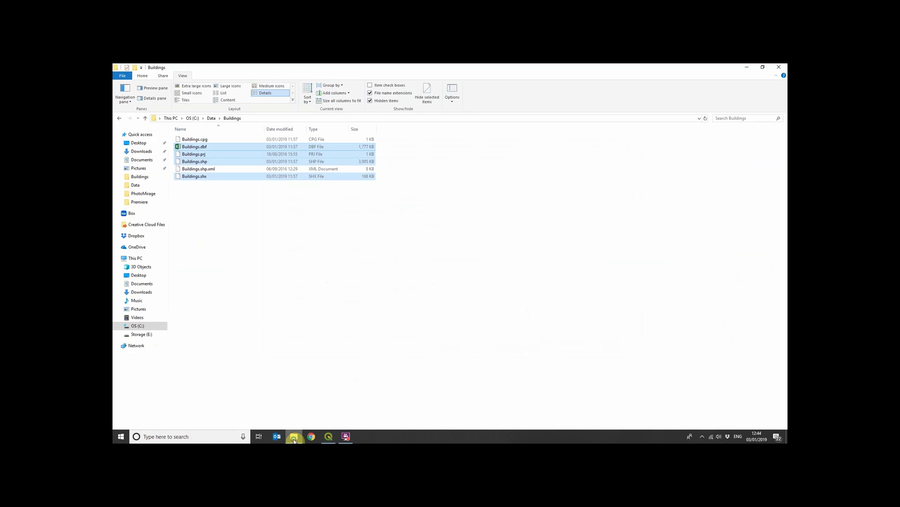
left_click(342, 305)
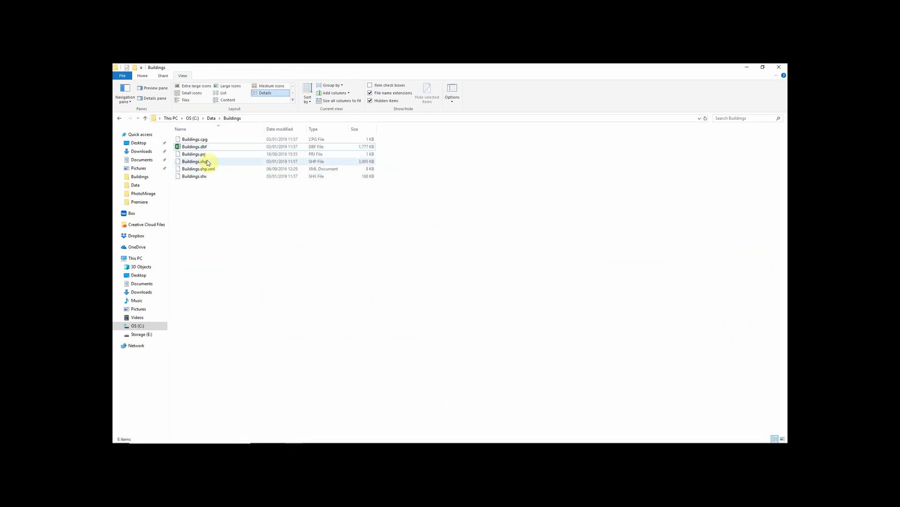
left_click(202, 139)
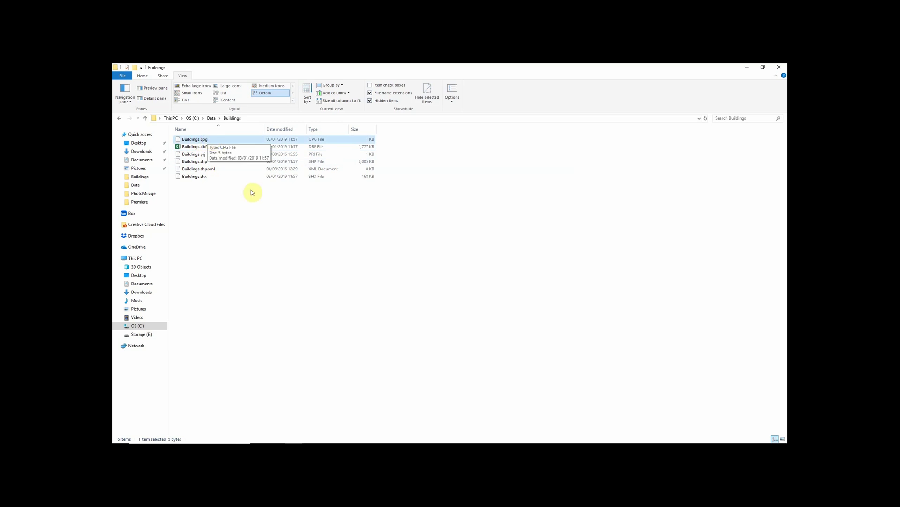
left_click(214, 170, "ctrl")
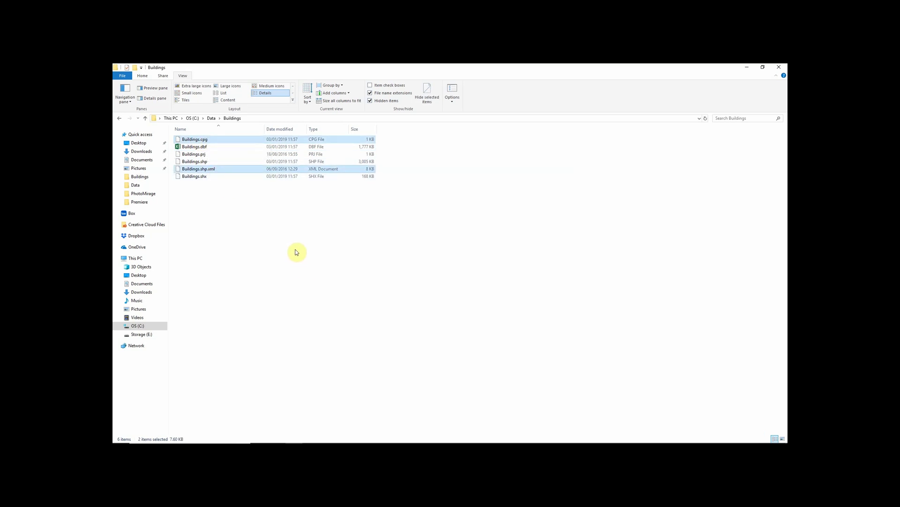
key("Delete")
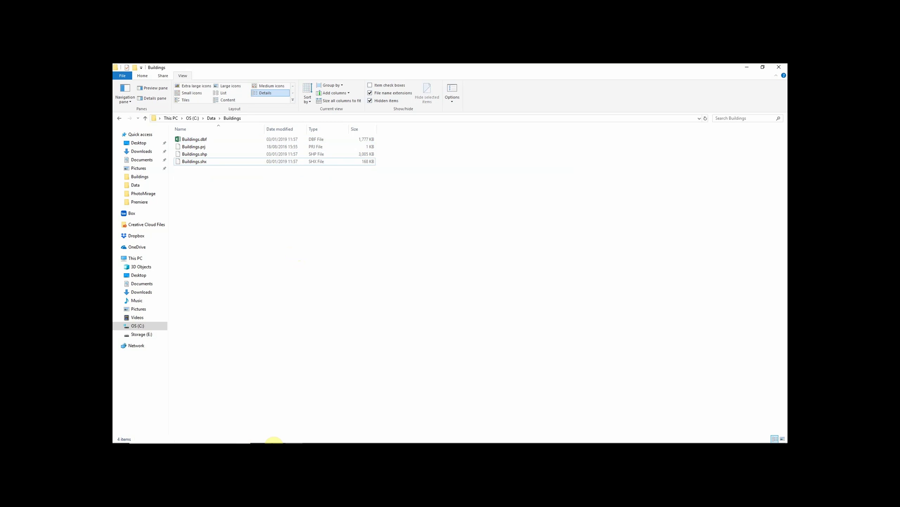
Step: Re-add Buildings.shp, confirm its table still lists 21,395 features, then remove the layer
left_click(328, 436)
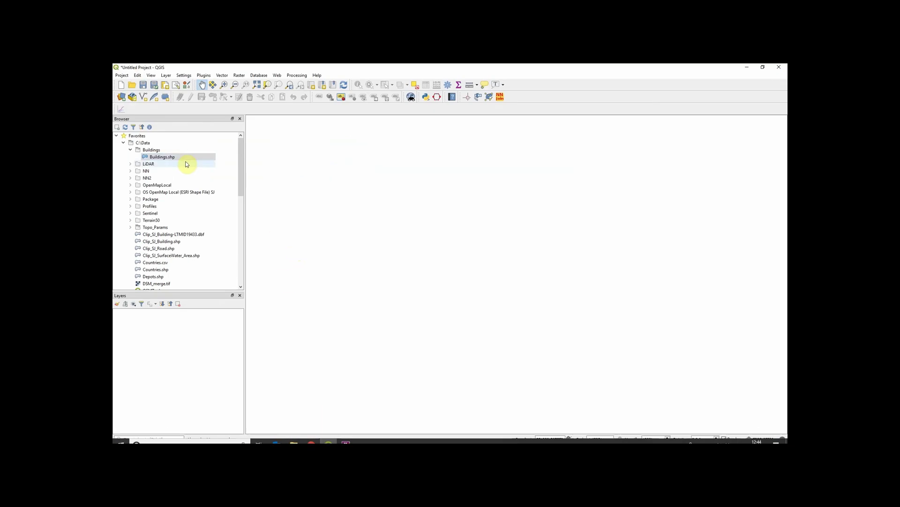
left_click(168, 159)
left_click_drag(351, 171, 362, 172)
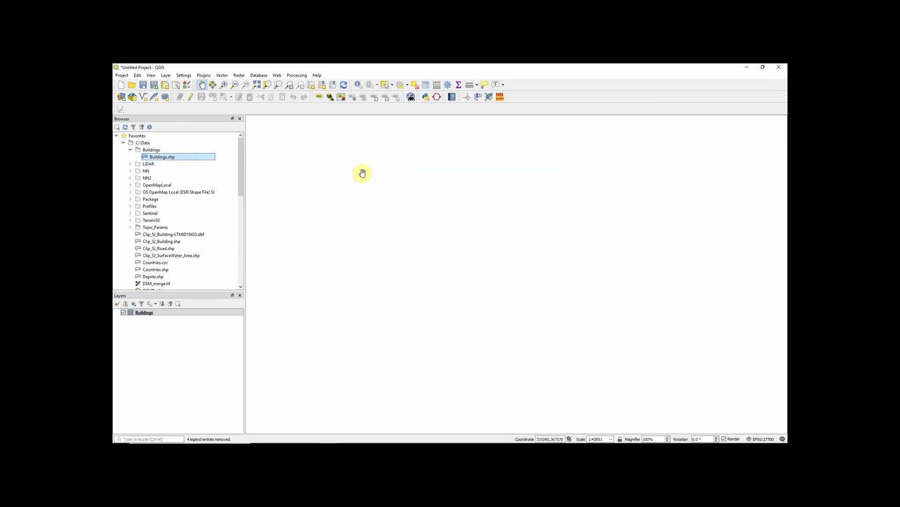
right_click(148, 316)
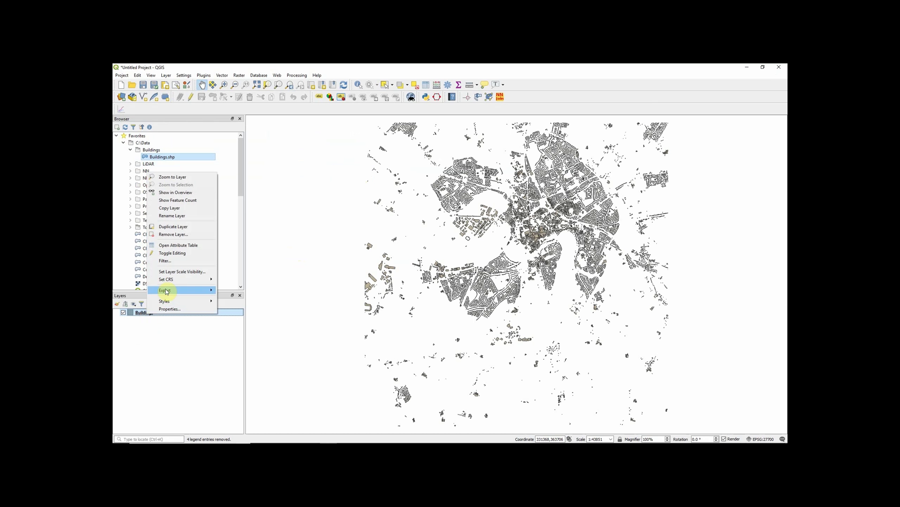
left_click(178, 246)
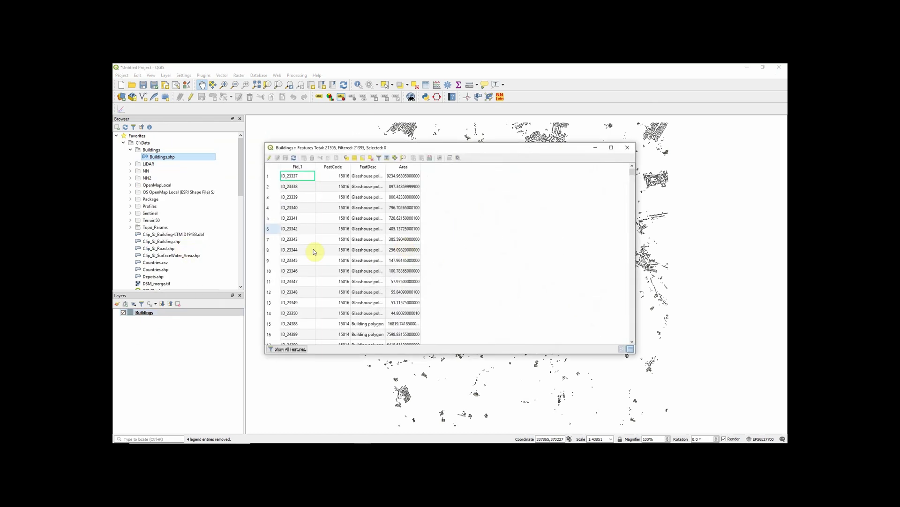
left_click(628, 147)
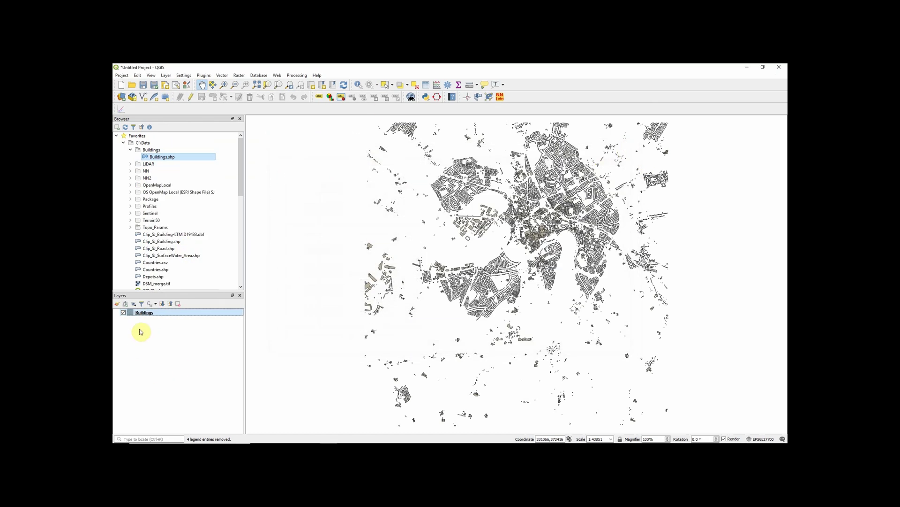
right_click(143, 313)
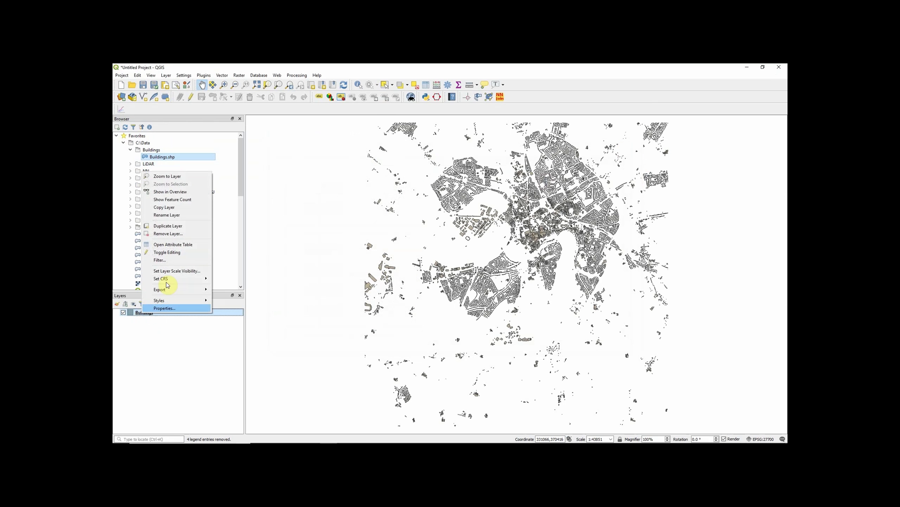
left_click(168, 233)
Step: Confirm the Buildings layer removal, then delete Buildings.prj from the Buildings folder
left_click(450, 268)
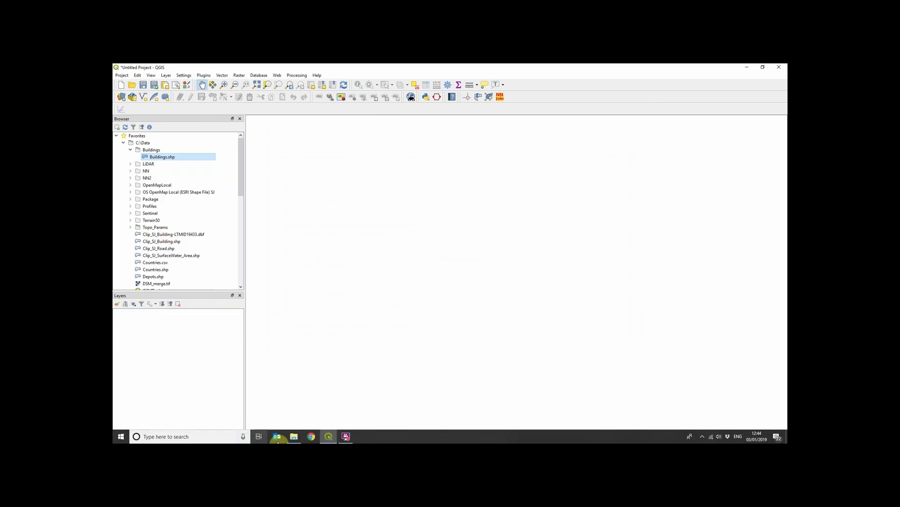
left_click(294, 441)
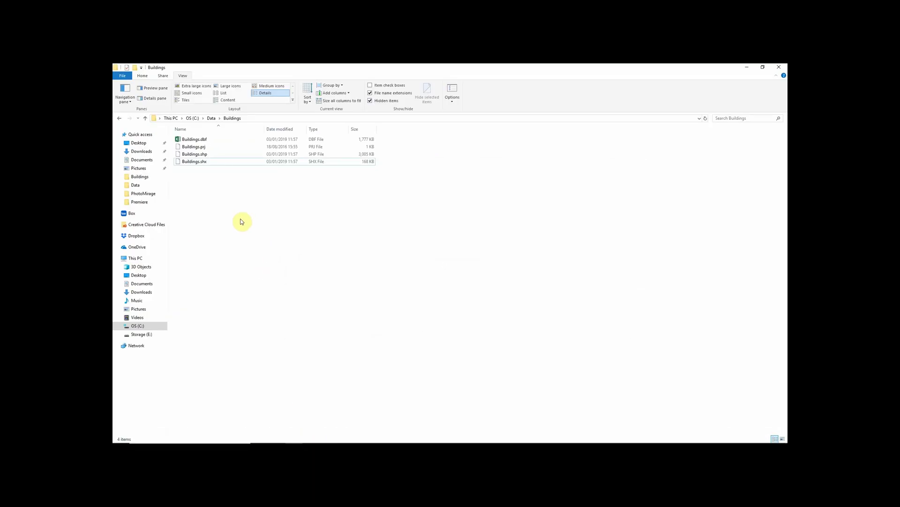
left_click(196, 147)
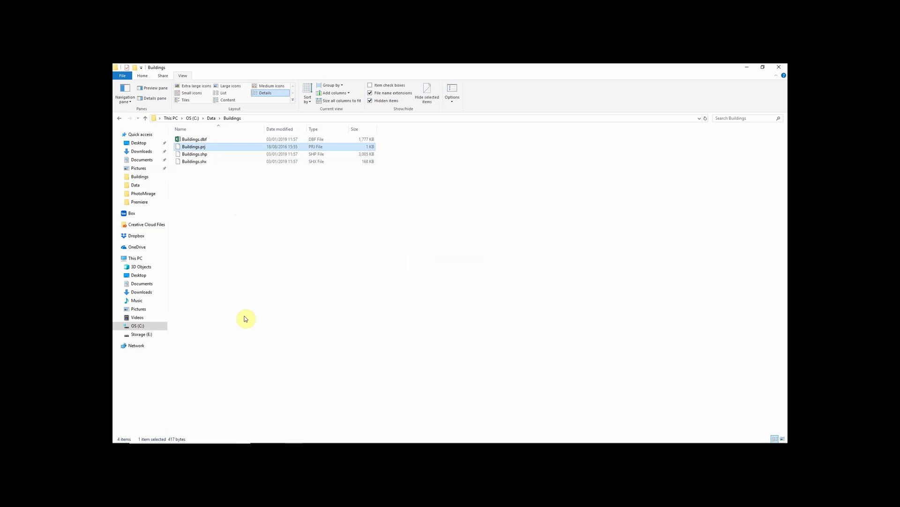
key("Delete")
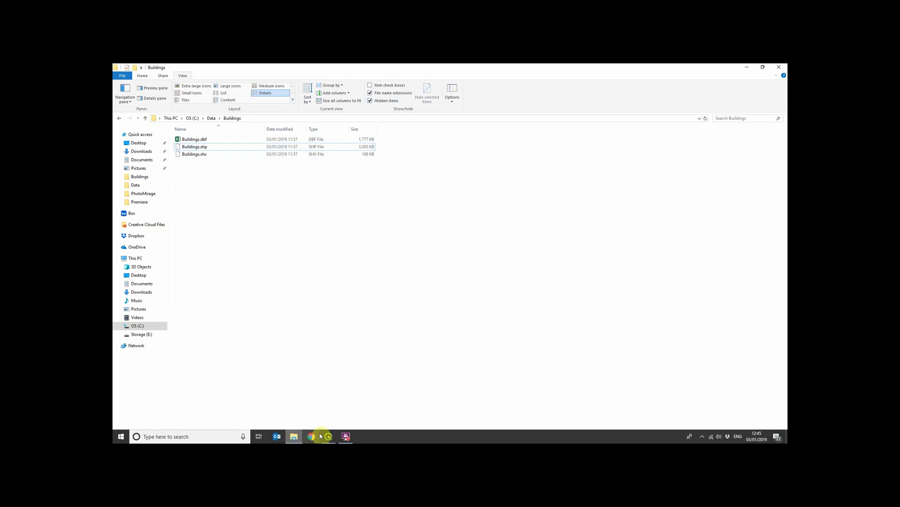
left_click(328, 436)
Step: Re-add Buildings.shp without its .prj and check its attribute table is intact
left_click_drag(162, 157, 368, 182)
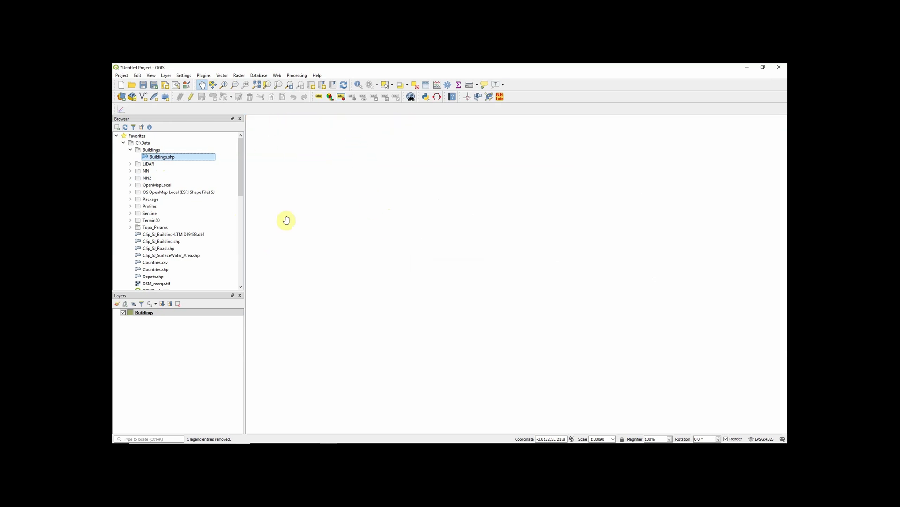
right_click(139, 312)
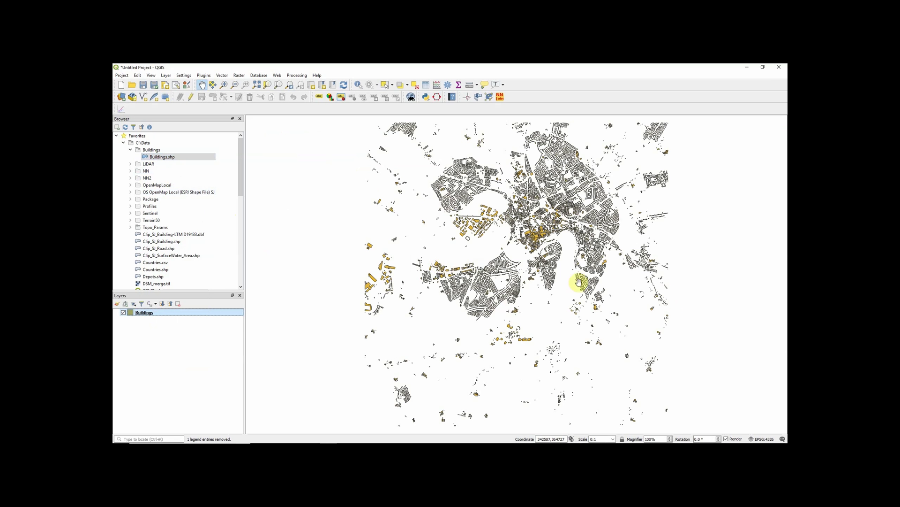
right_click(148, 311)
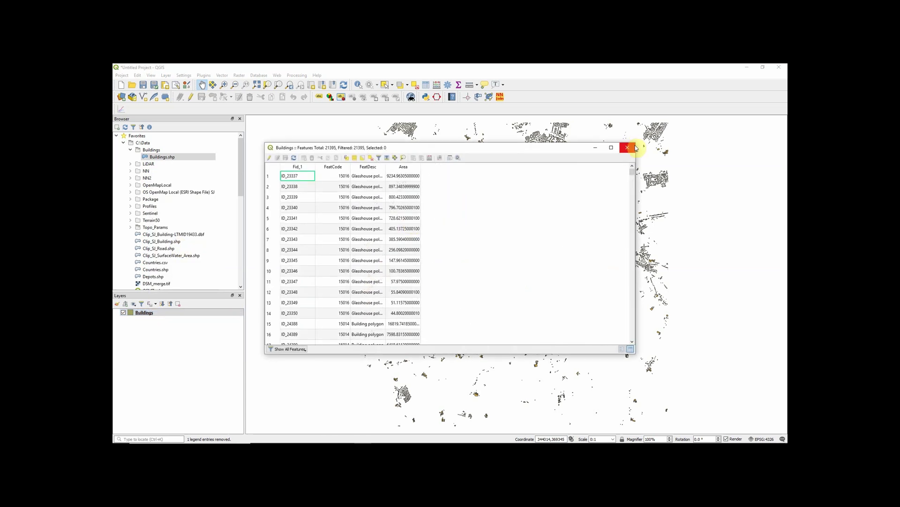
left_click(627, 148)
Step: Remove the Buildings layer and delete Buildings.dbf from the Buildings folder
right_click(147, 313)
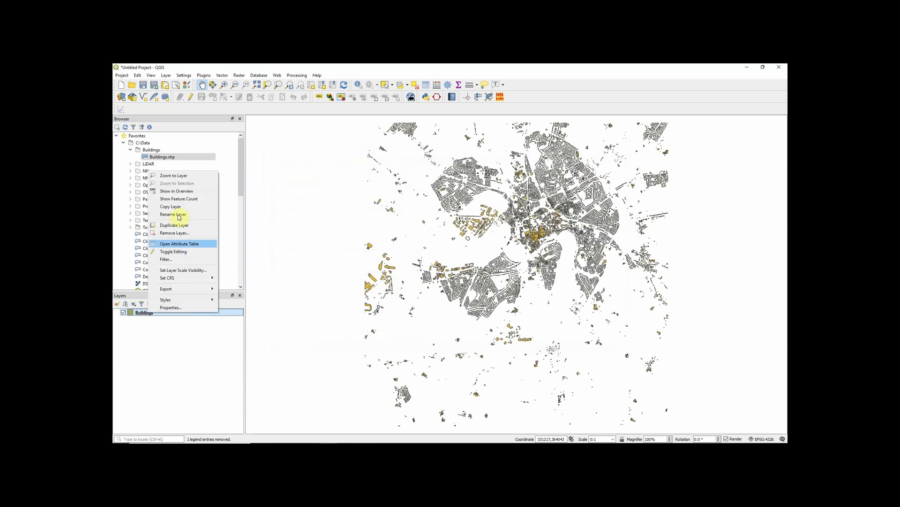
left_click(178, 232)
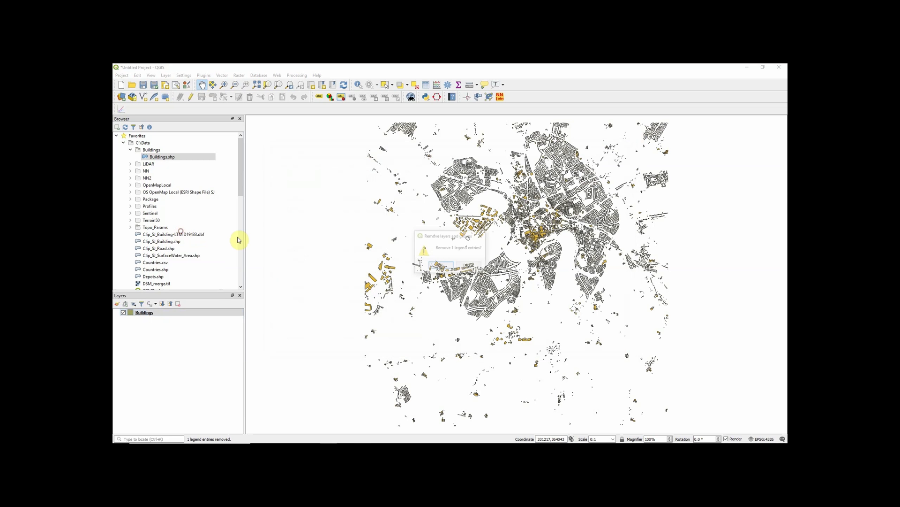
left_click(440, 265)
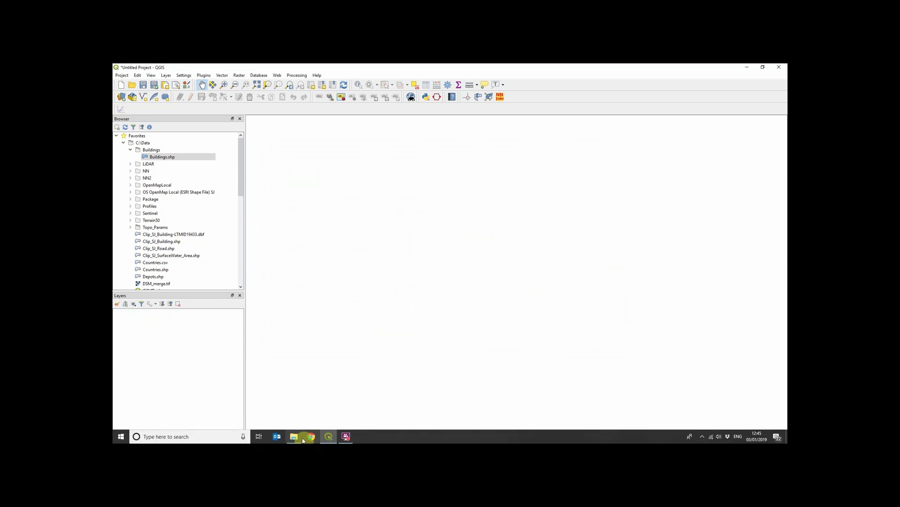
left_click(302, 438)
left_click(188, 139)
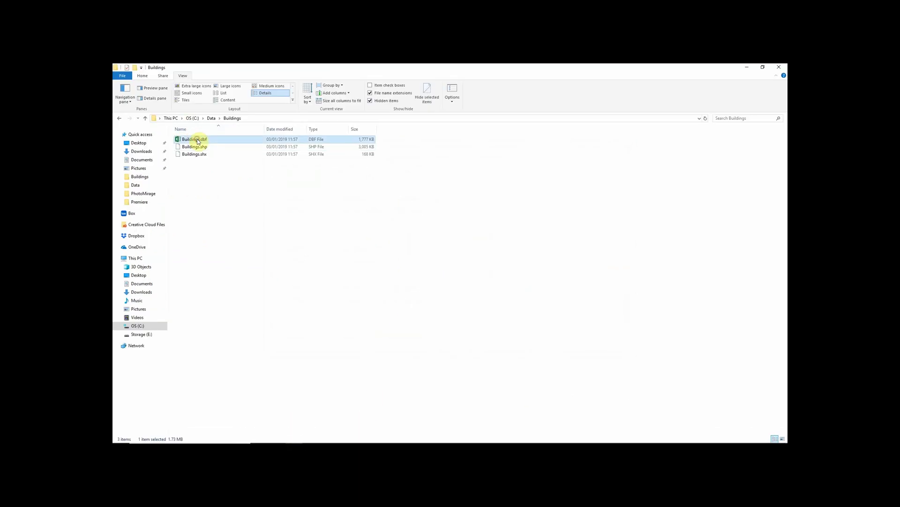
key("Delete")
left_click(779, 67)
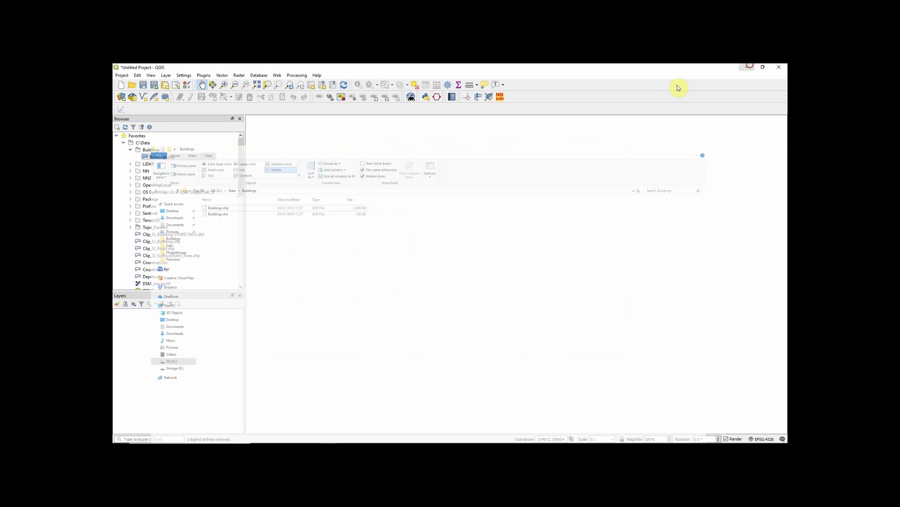
Step: Re-add Buildings.shp without the .dbf, dismiss the undefined CRS warning, and view its blank attribute table
left_click_drag(160, 156, 424, 211)
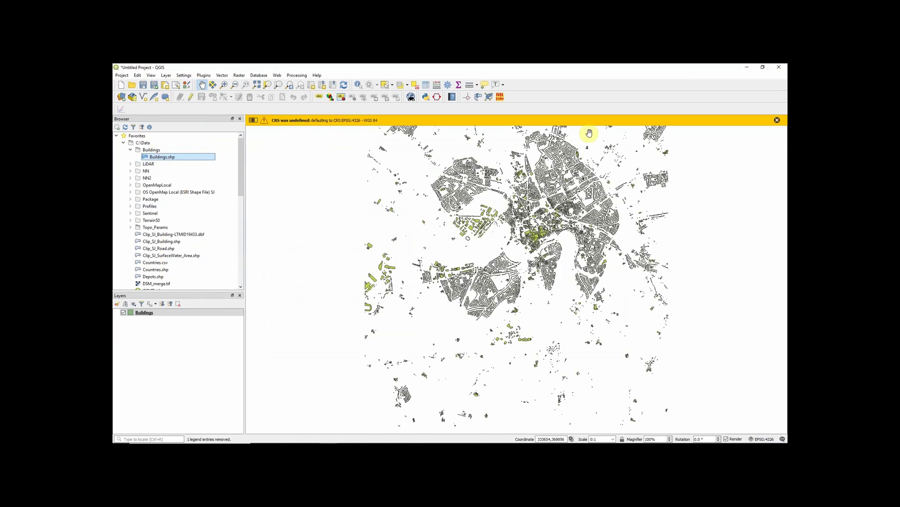
left_click(778, 123)
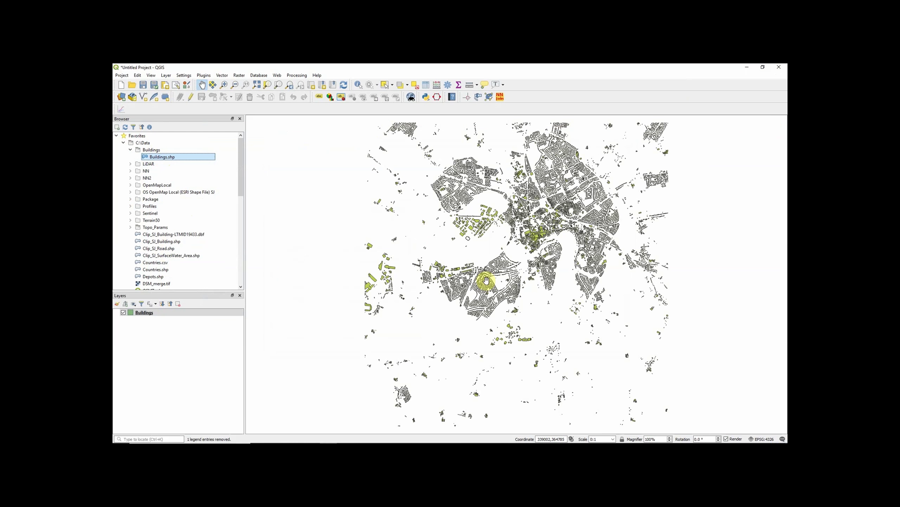
left_click(144, 313)
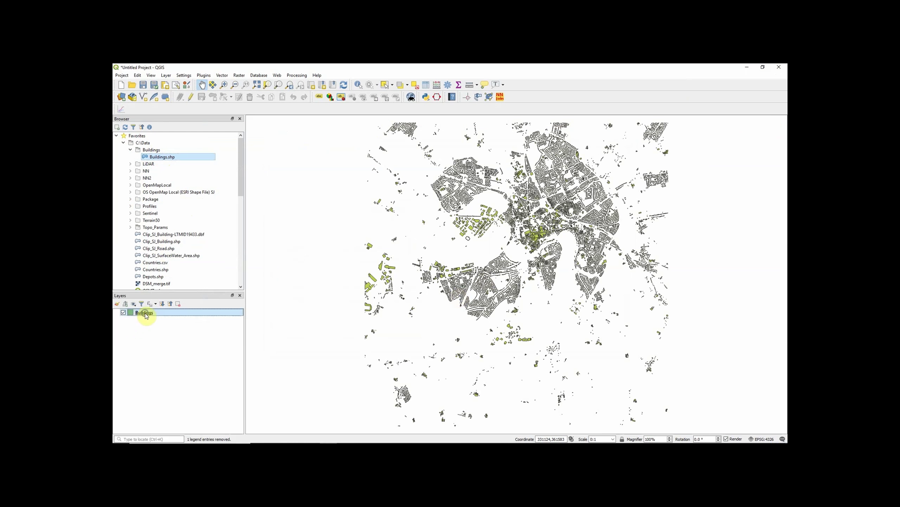
right_click(145, 314)
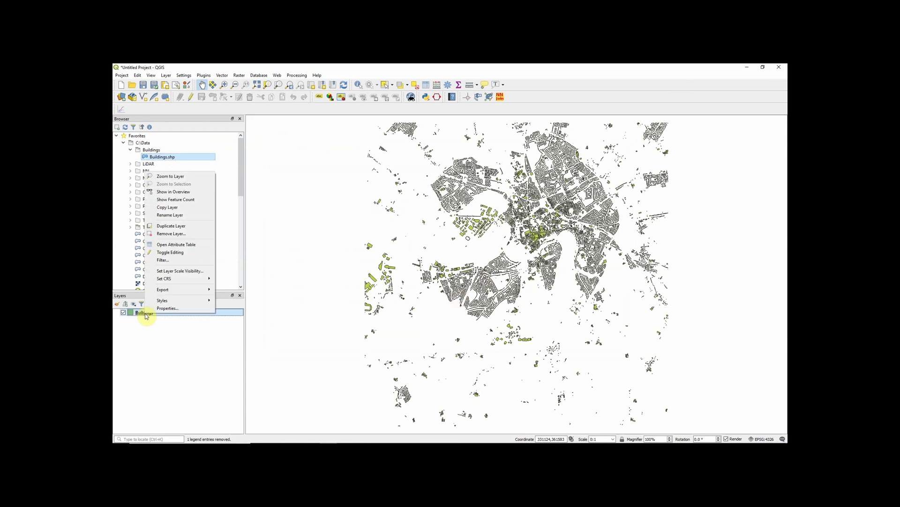
left_click(176, 244)
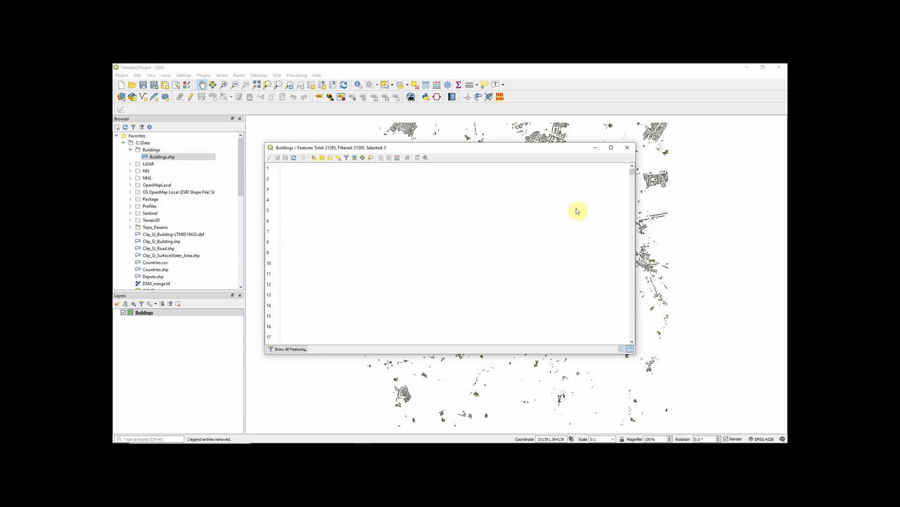
left_click(628, 148)
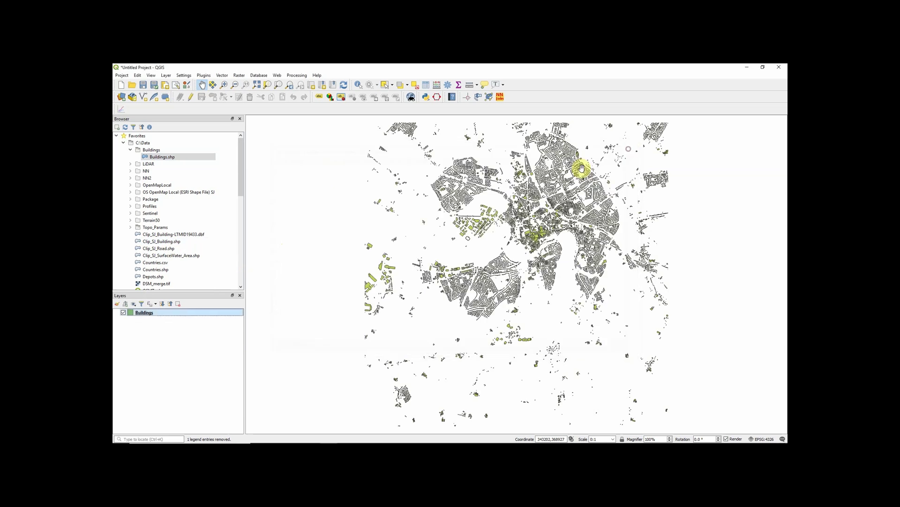
Step: Remove the Buildings layer and delete Buildings.shx, leaving only Buildings.shp
right_click(143, 313)
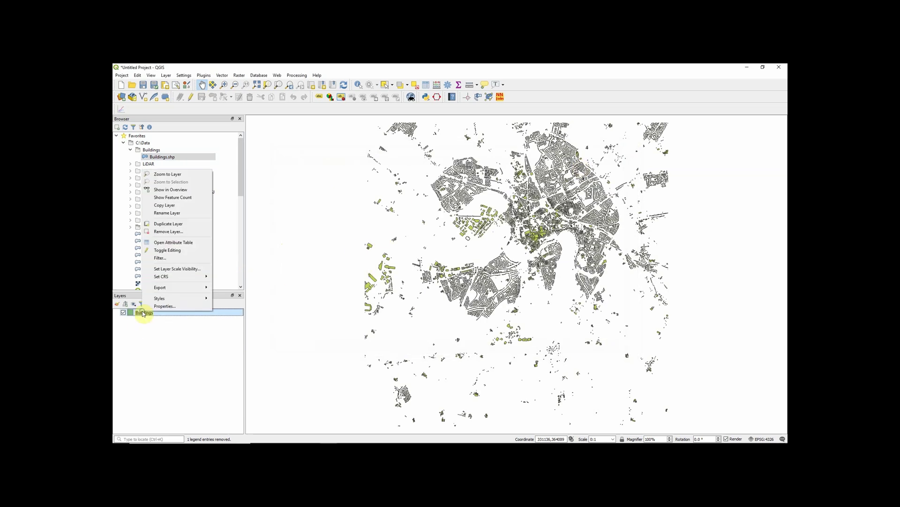
left_click(173, 231)
left_click(441, 265)
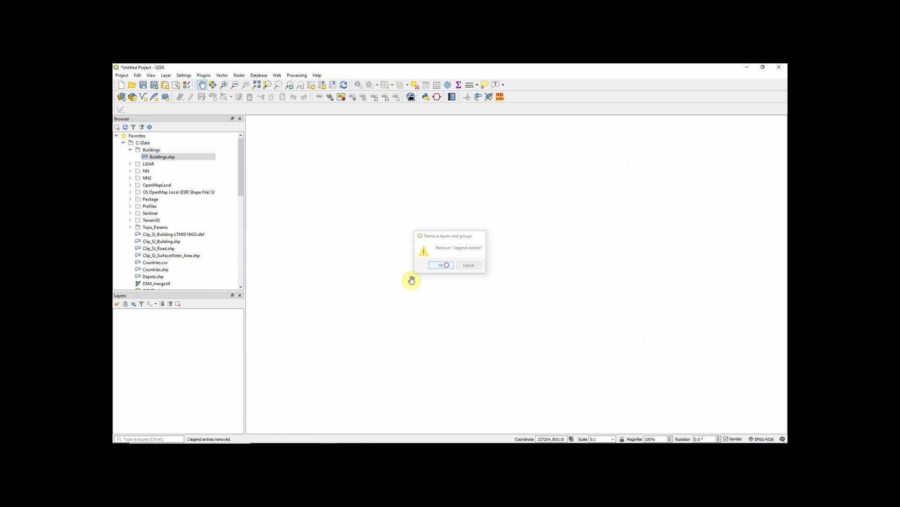
left_click(296, 436)
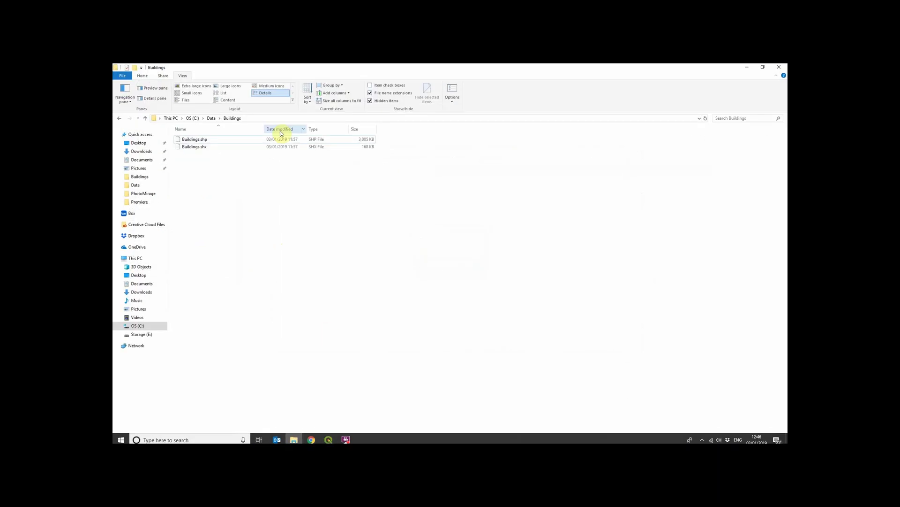
left_click(225, 147)
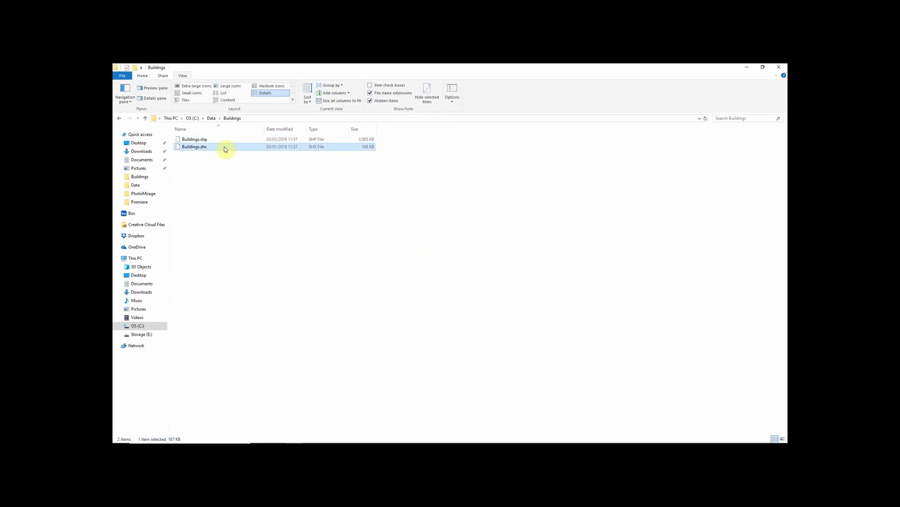
key("Delete")
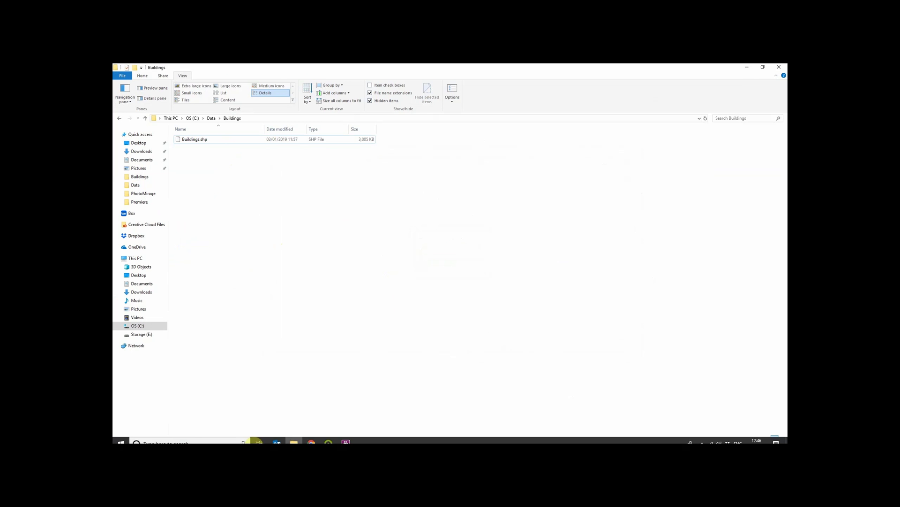
left_click(328, 437)
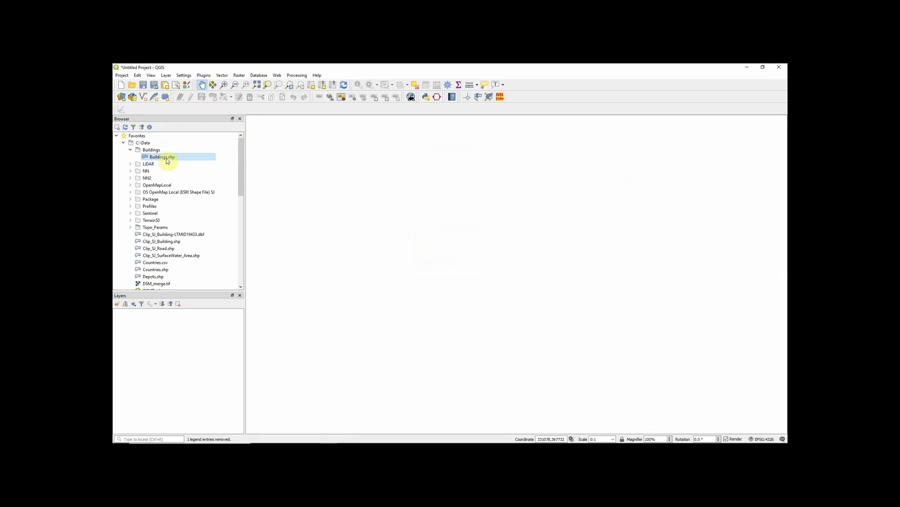
left_click_drag(166, 158, 347, 178)
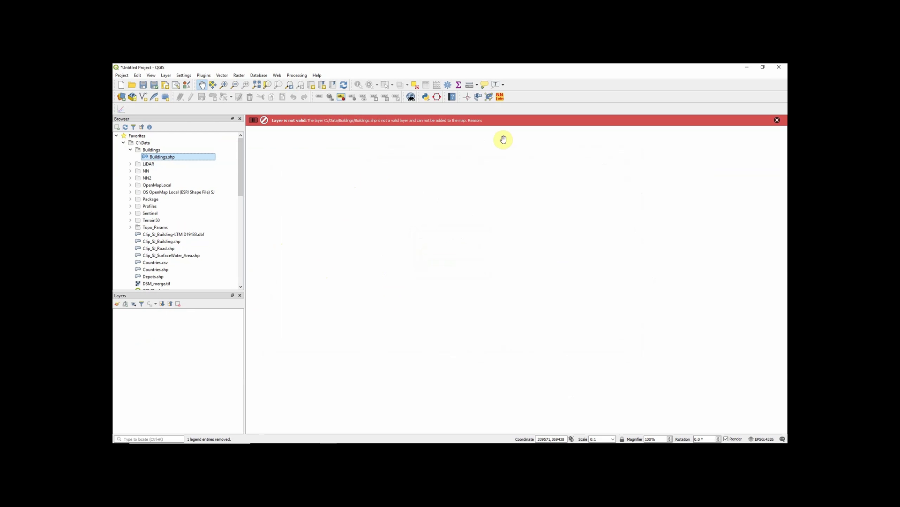